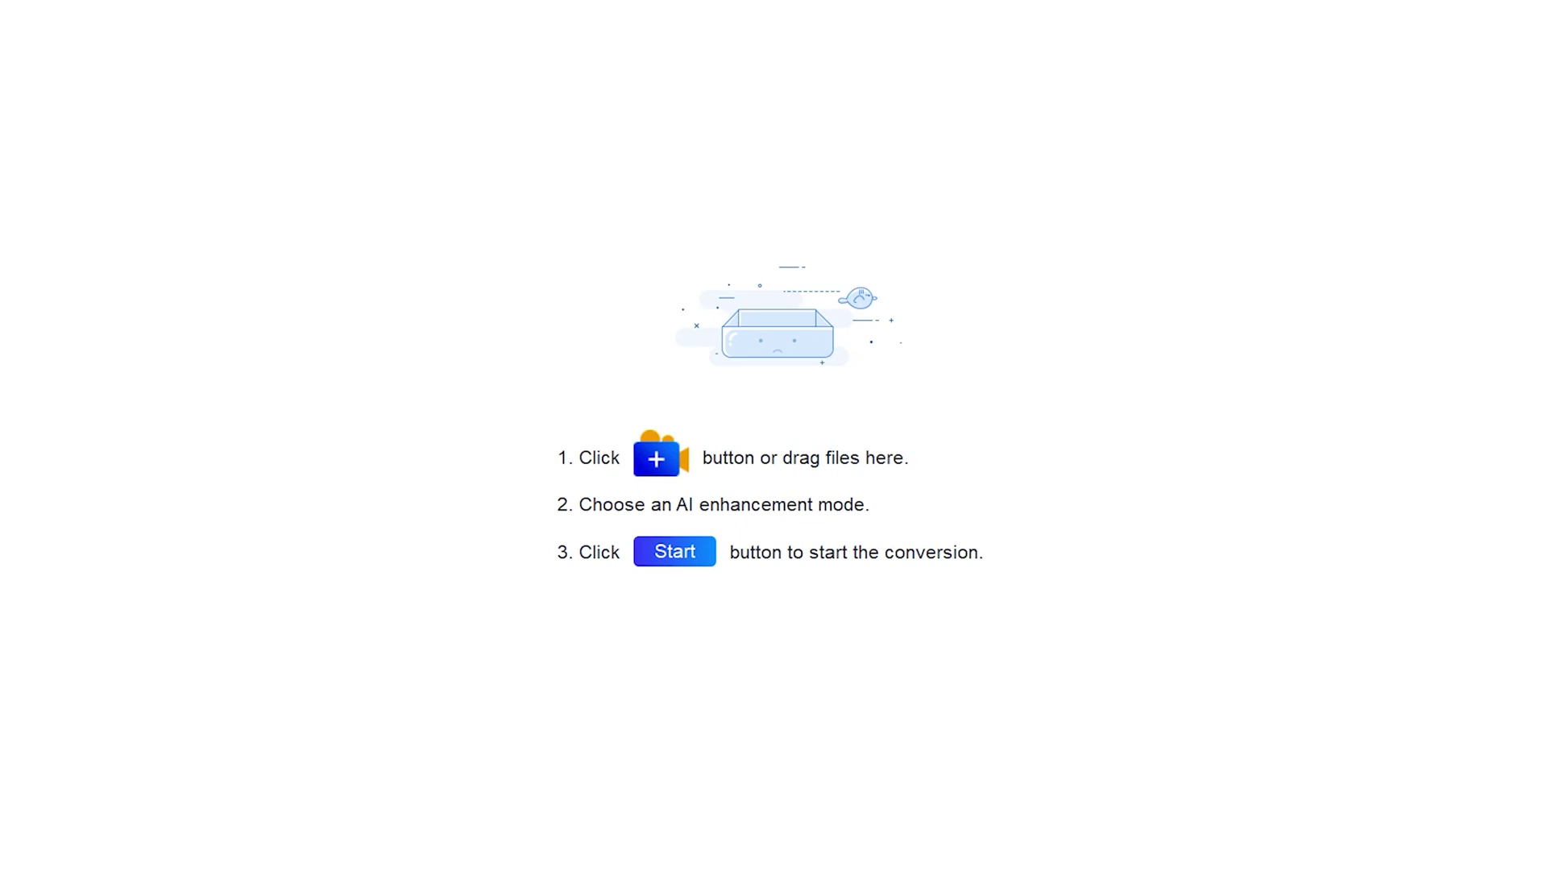
Drag Test01.mp4 into the upscaling list and browse to add Test02.mp4.
left_click_drag(1462, 216, 780, 390)
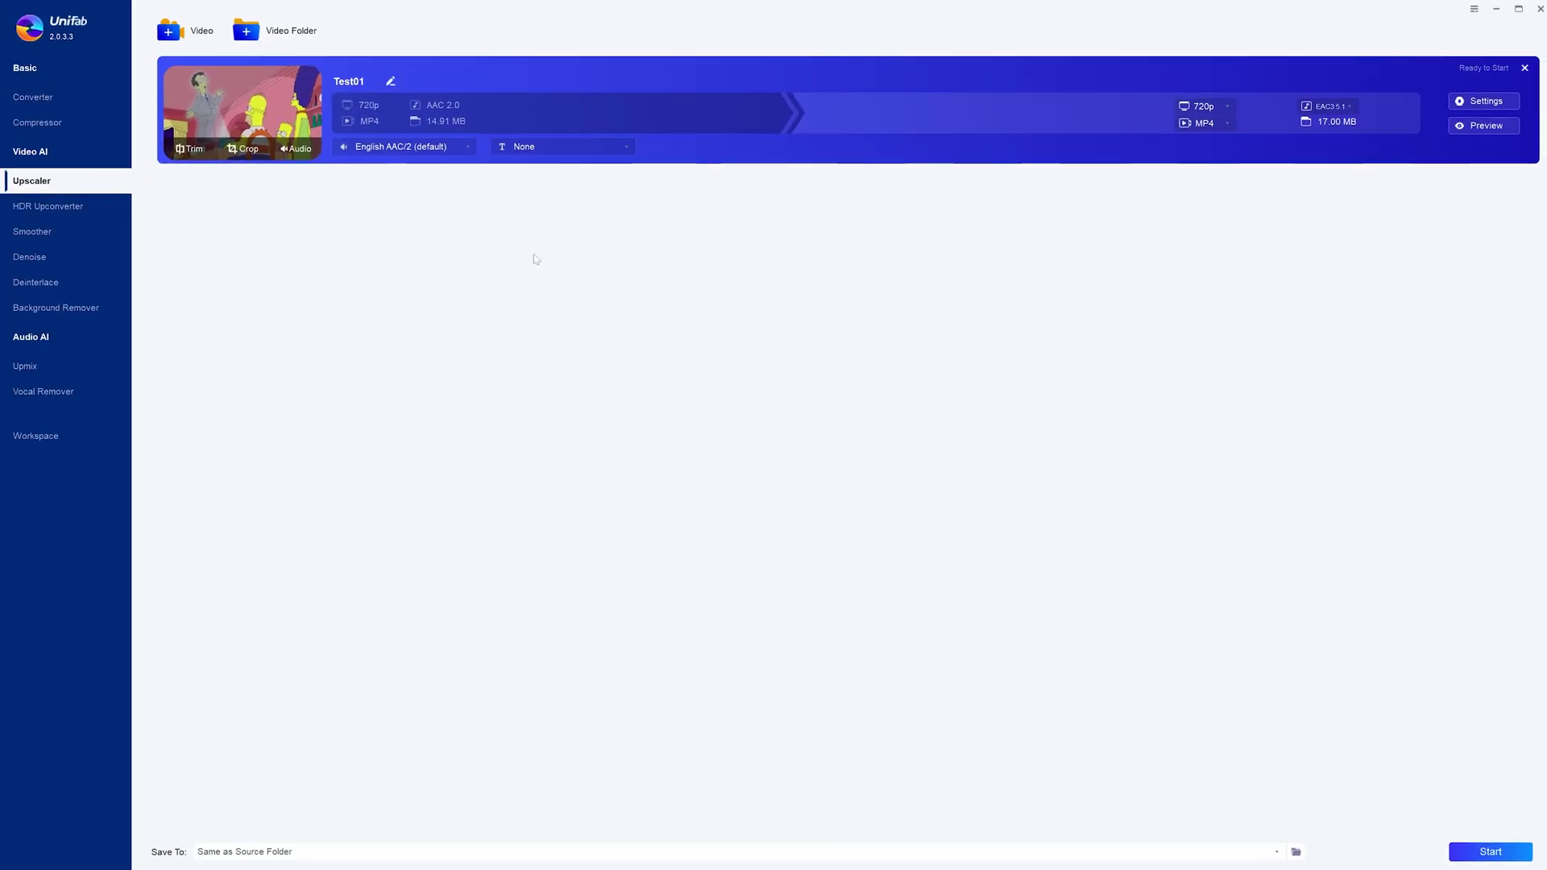
left_click(173, 38)
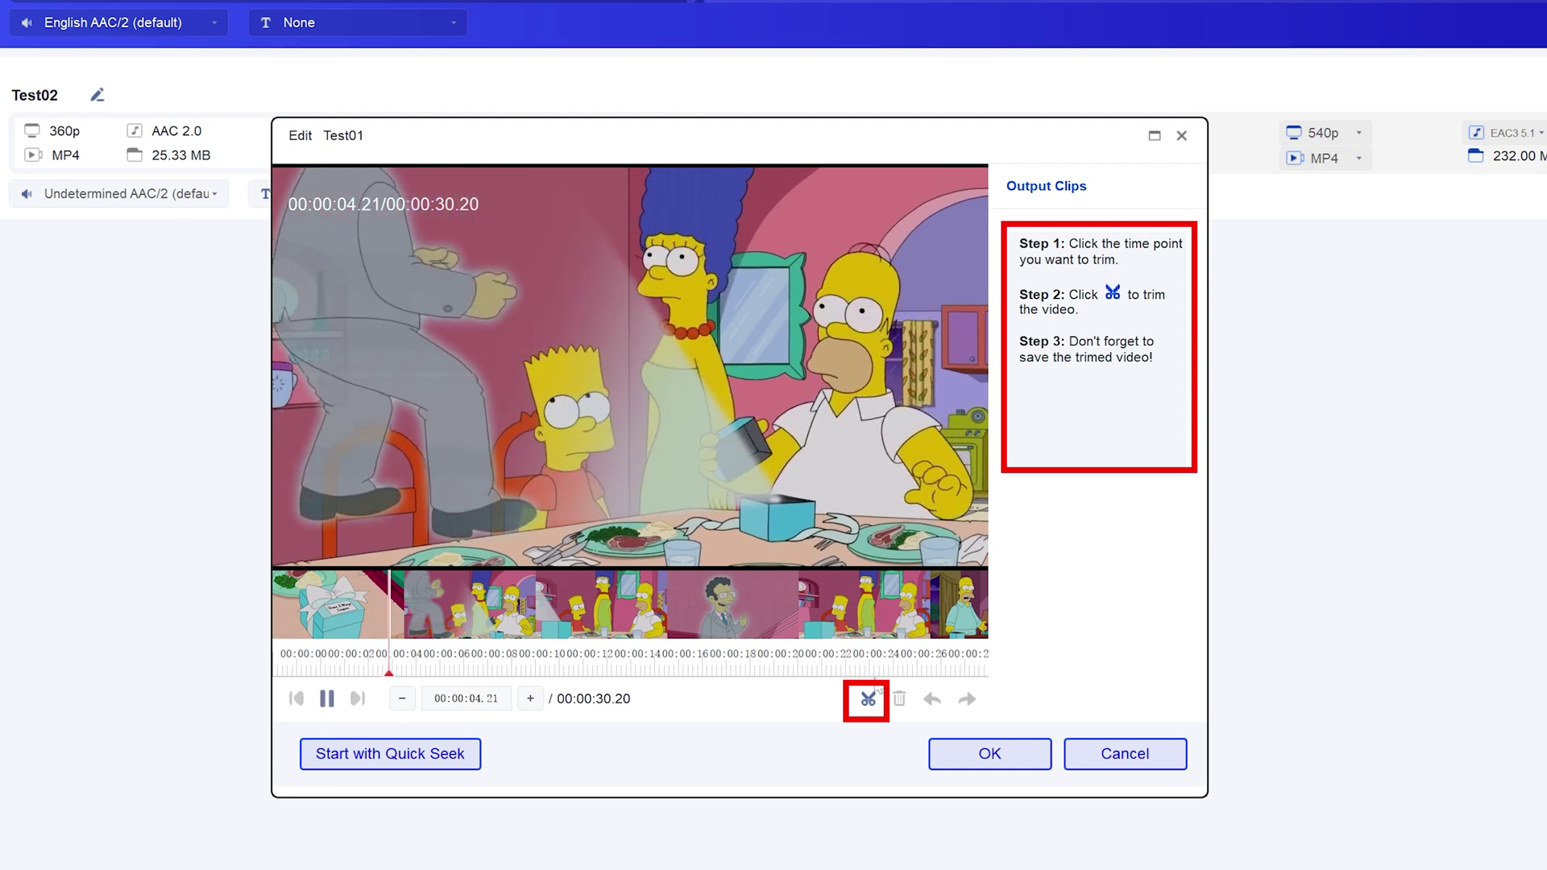
Split Test01 at the current time, then close the trimming editor and answer the save prompt.
left_click(868, 700)
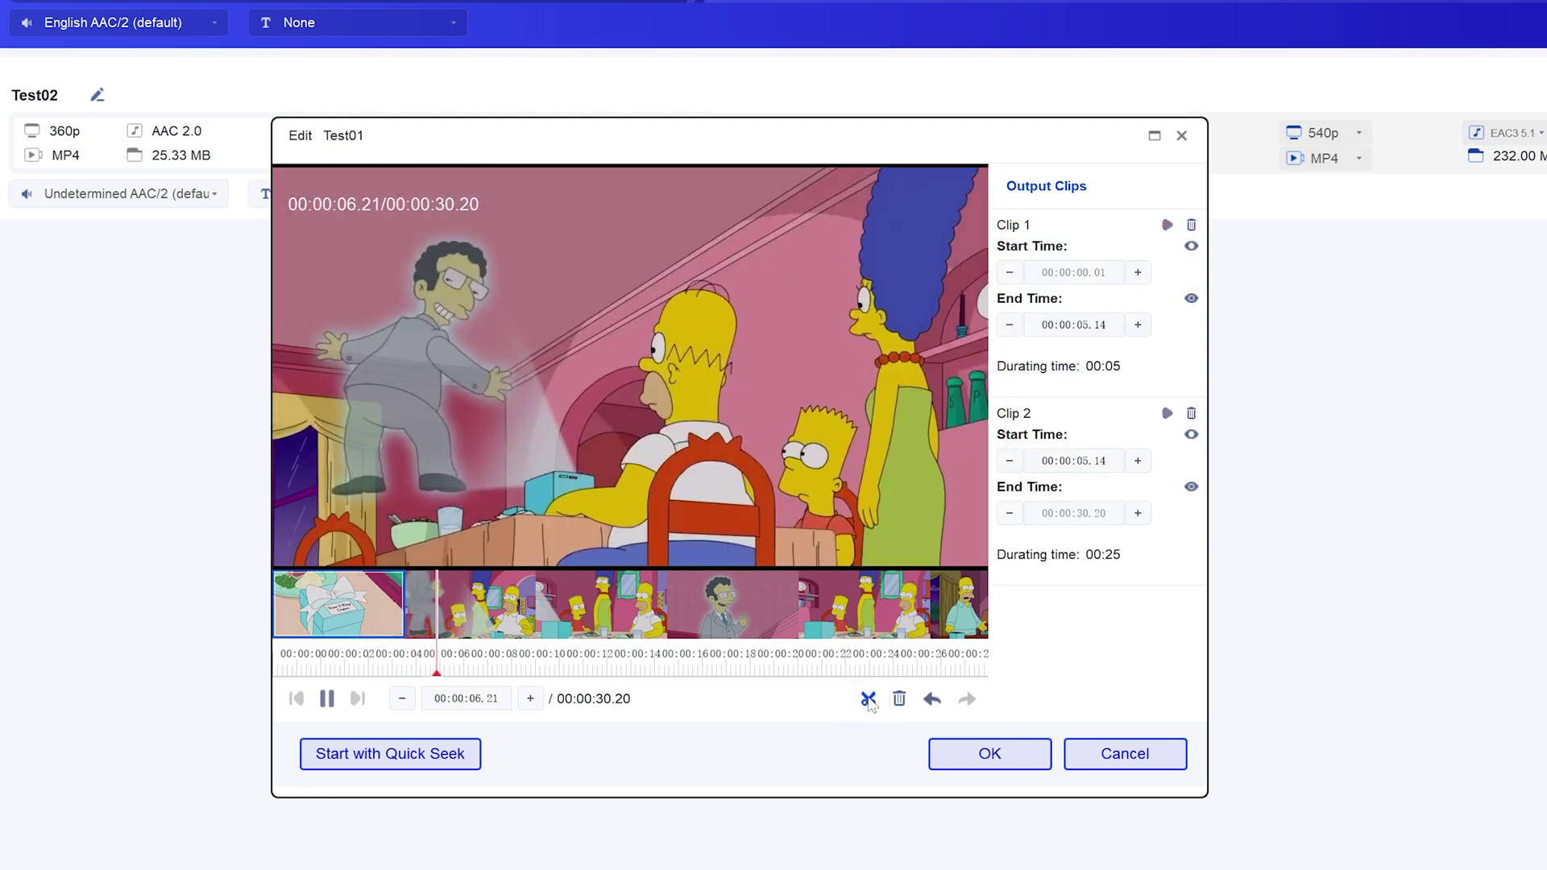
left_click(1093, 748)
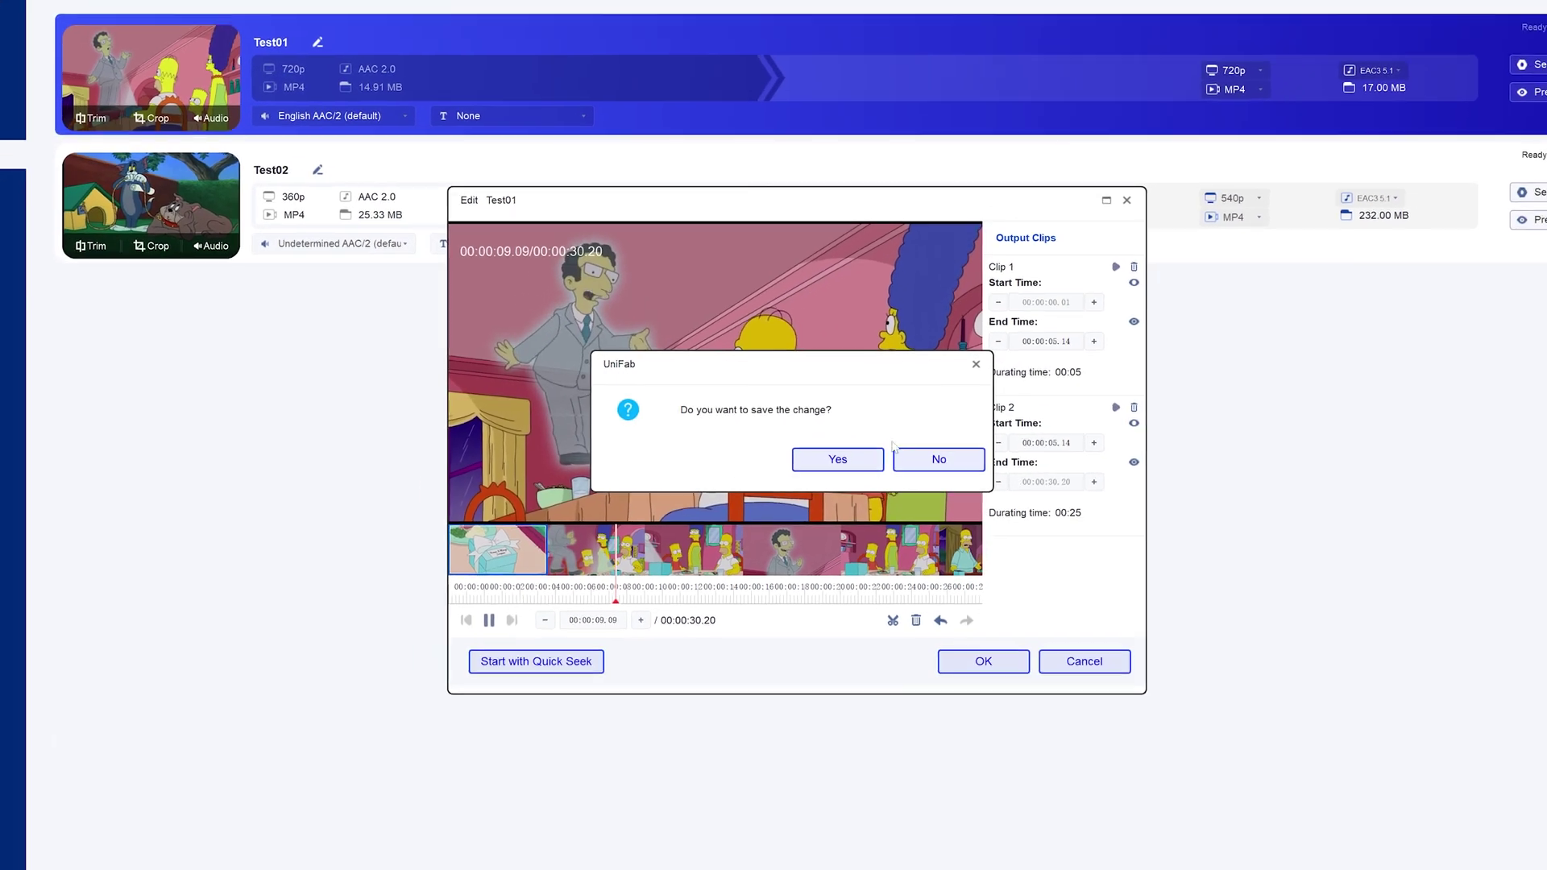
left_click(929, 468)
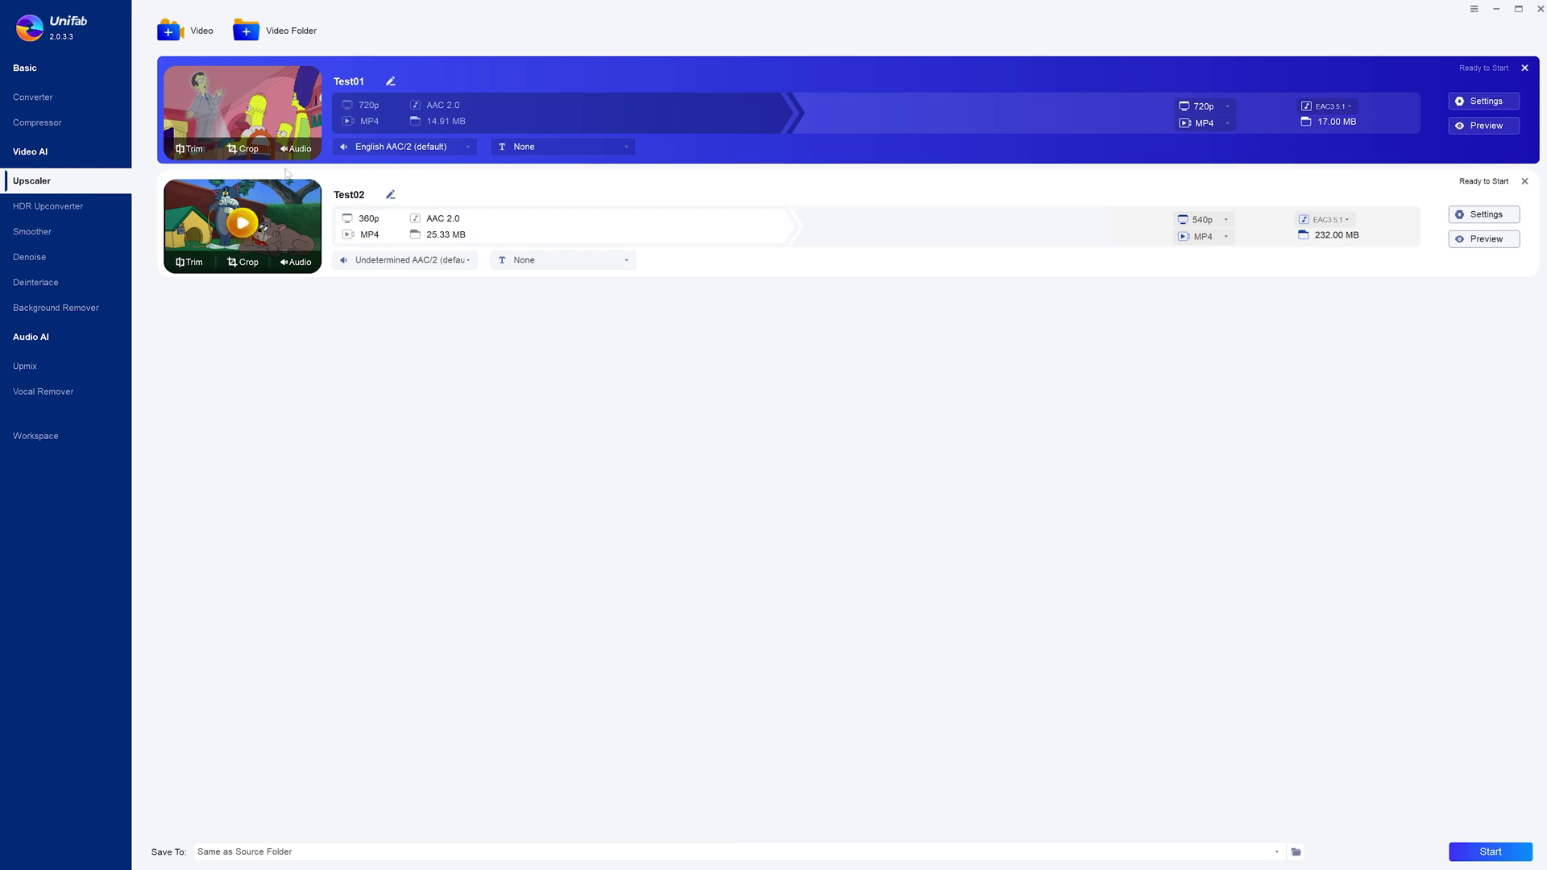
Try rotating, mirroring and flipping Test01 in the crop editor and view audio options, then discard the edits.
left_click(247, 149)
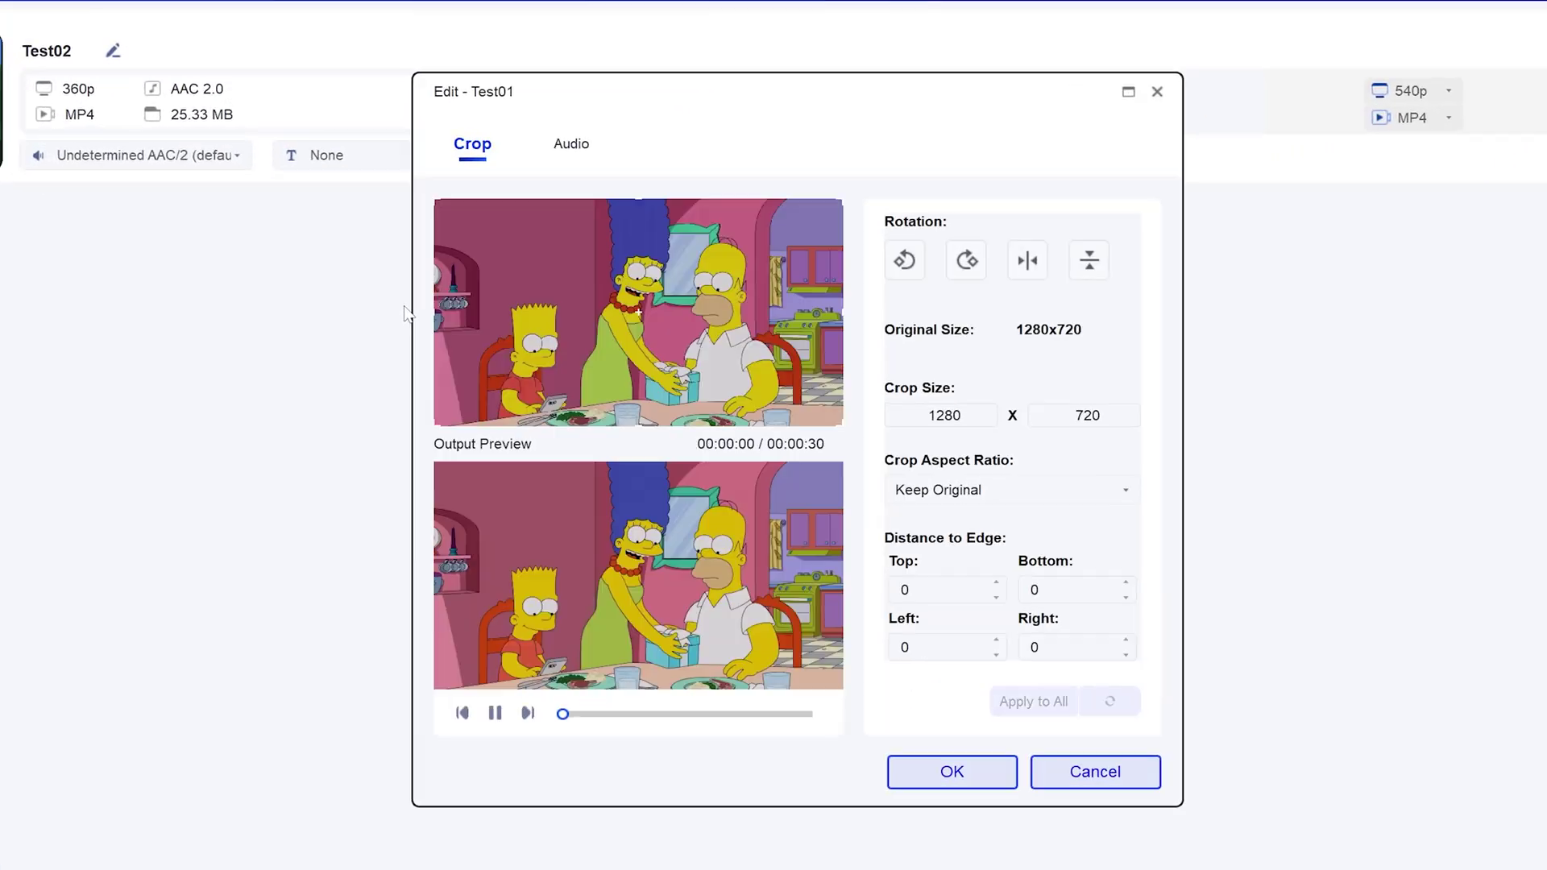
left_click(905, 256)
left_click(969, 256)
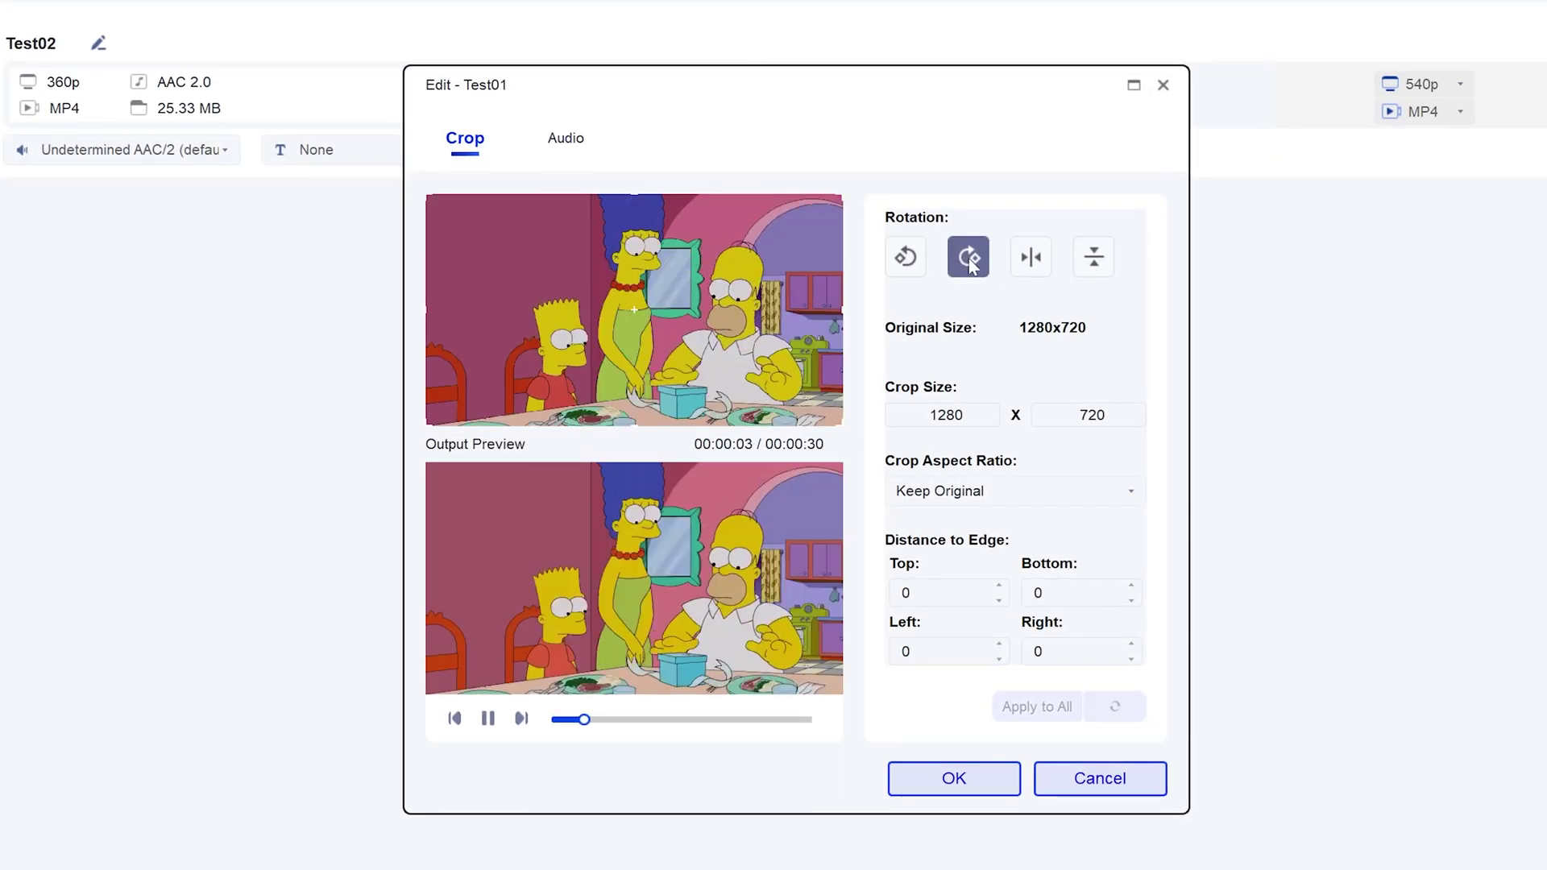
left_click(1030, 257)
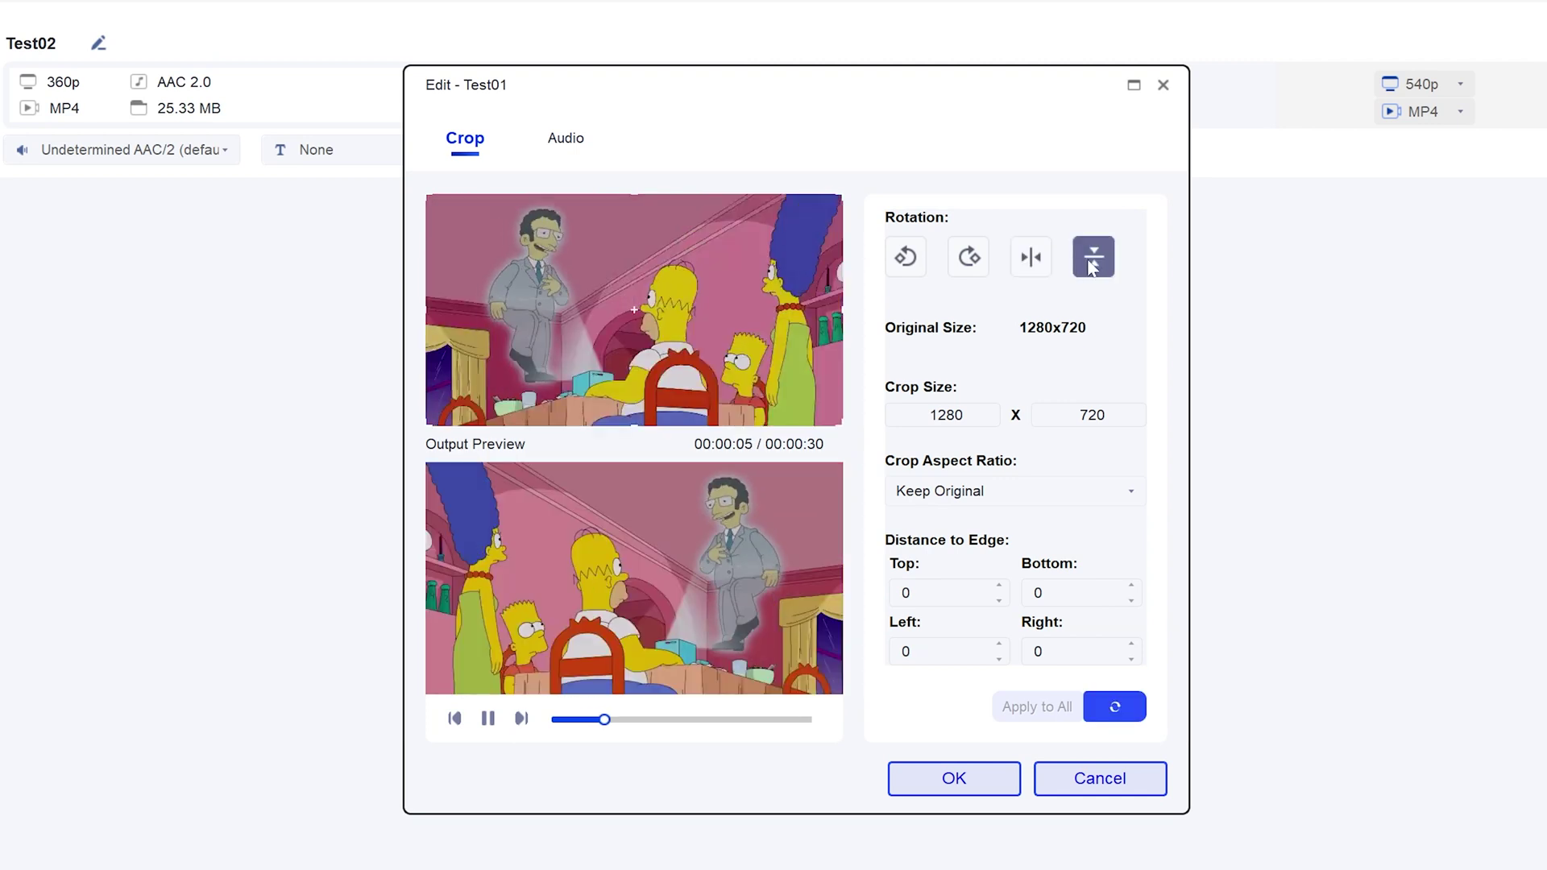
left_click(1086, 262)
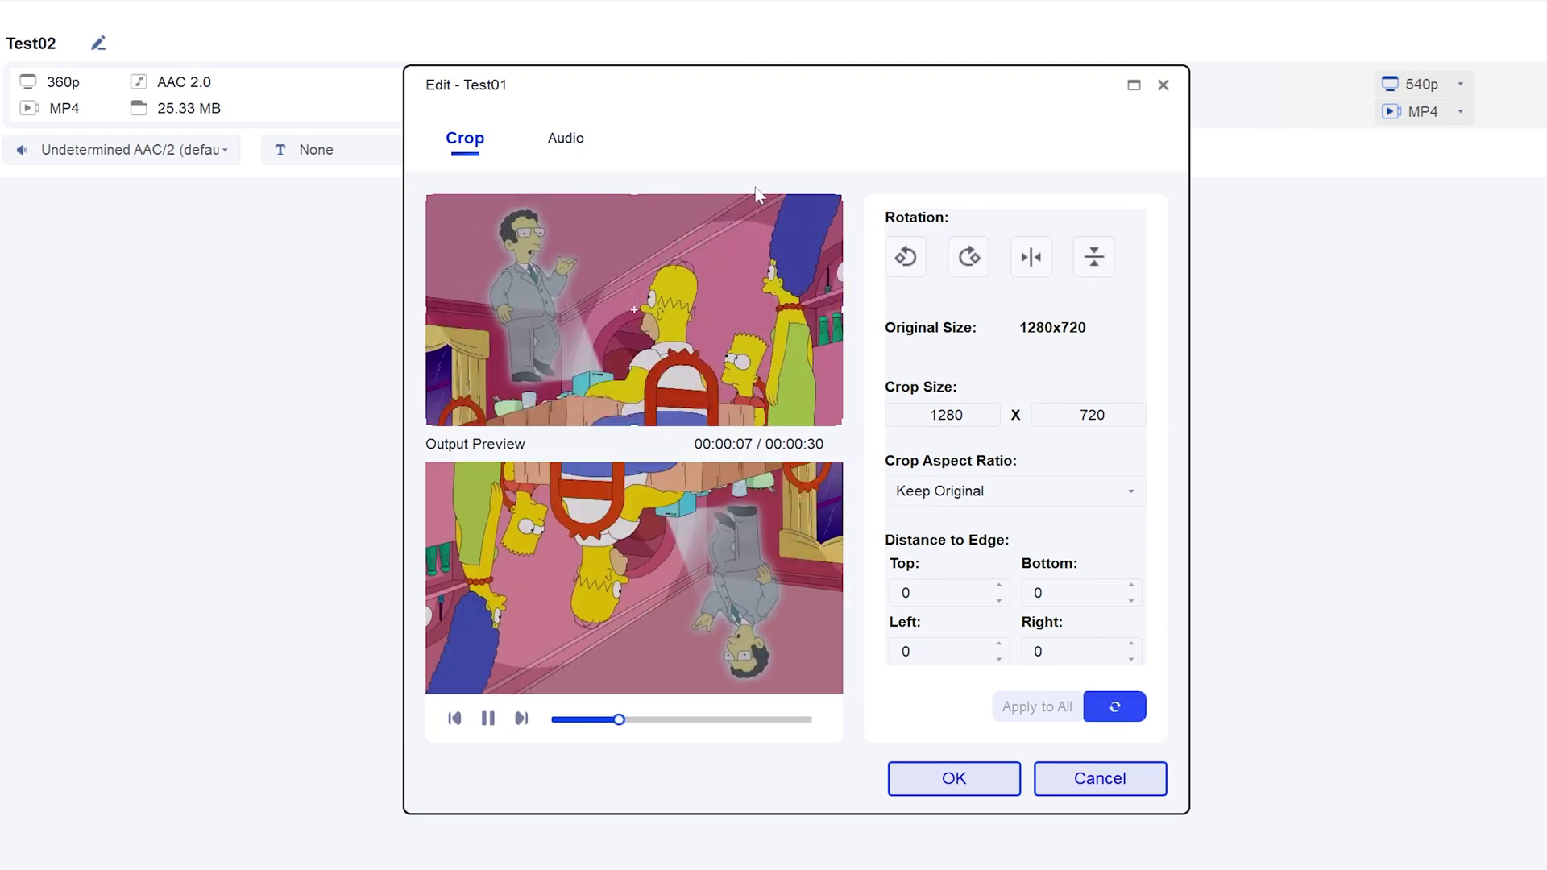
left_click(566, 139)
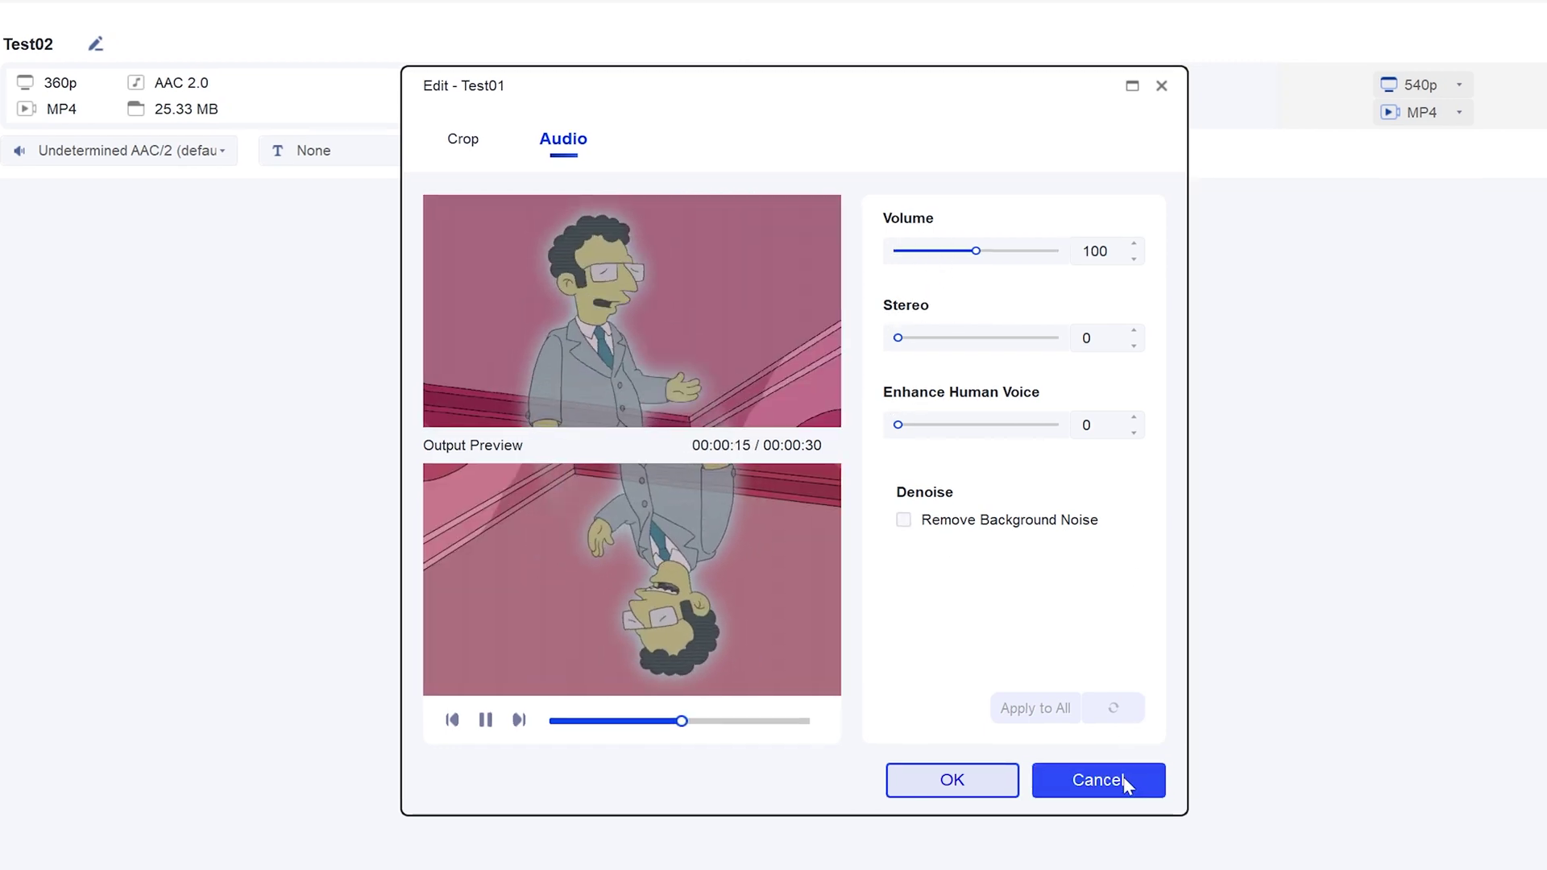
left_click(1124, 786)
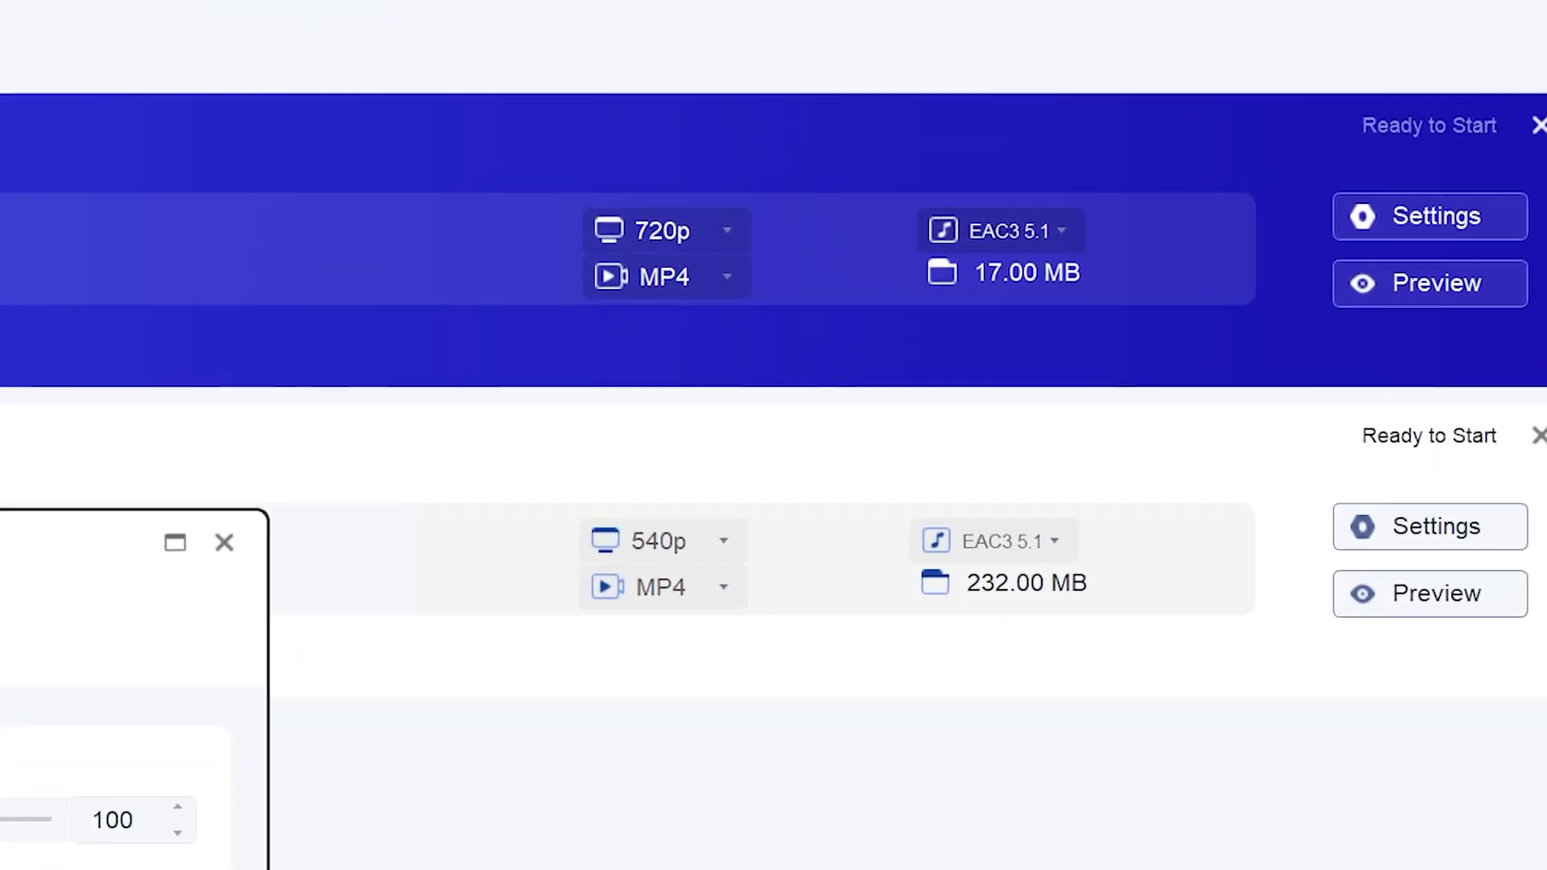
key("Return")
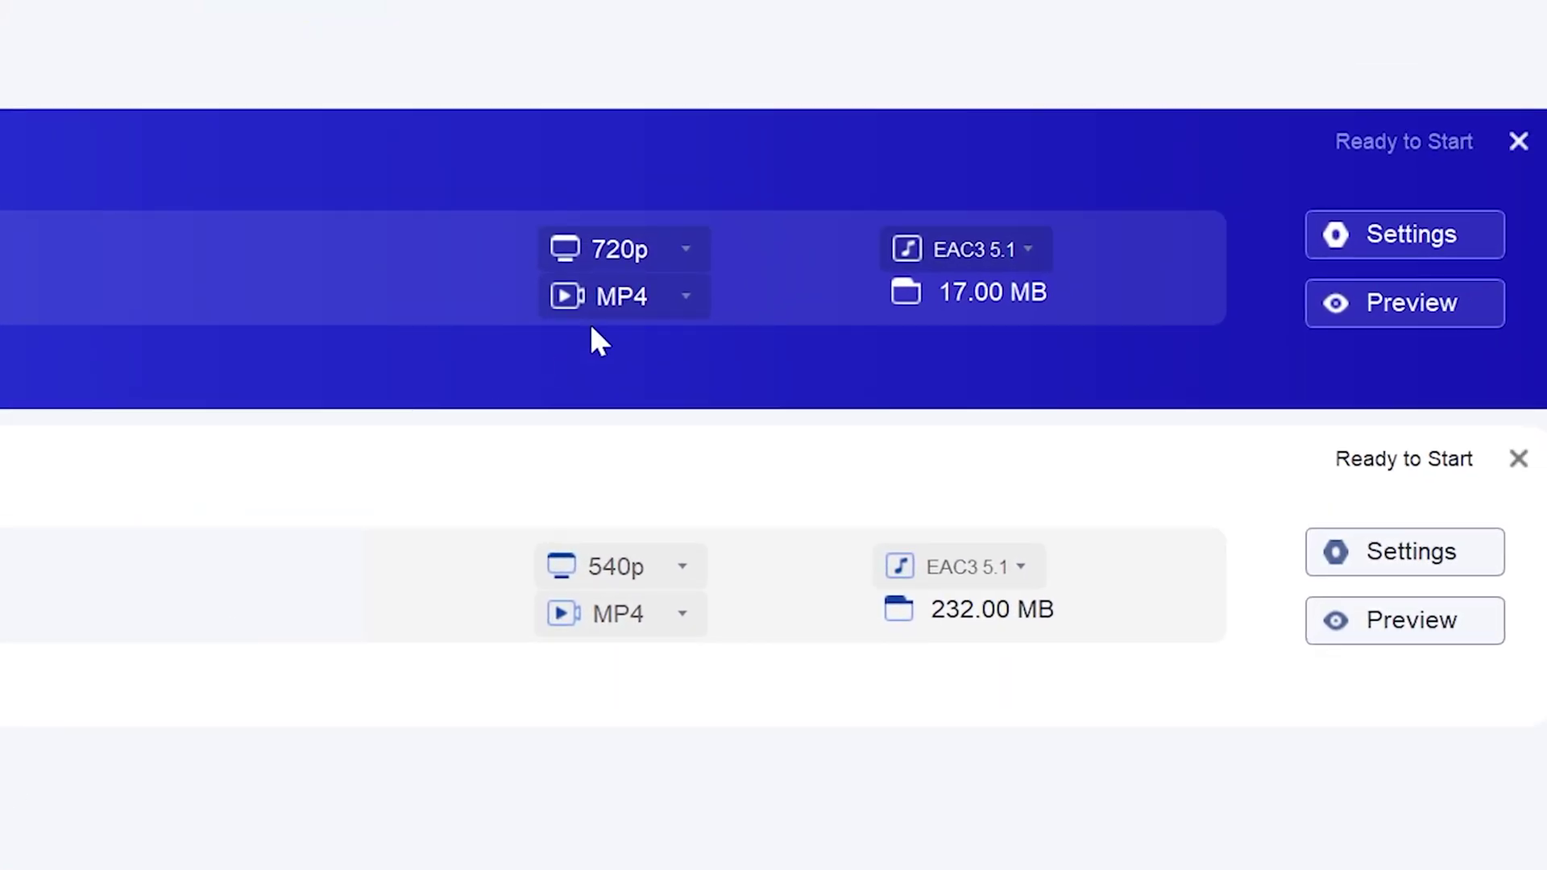
Set Test01's output to 4K resolution, AAC 2.0 audio and MP4 format.
left_click(684, 250)
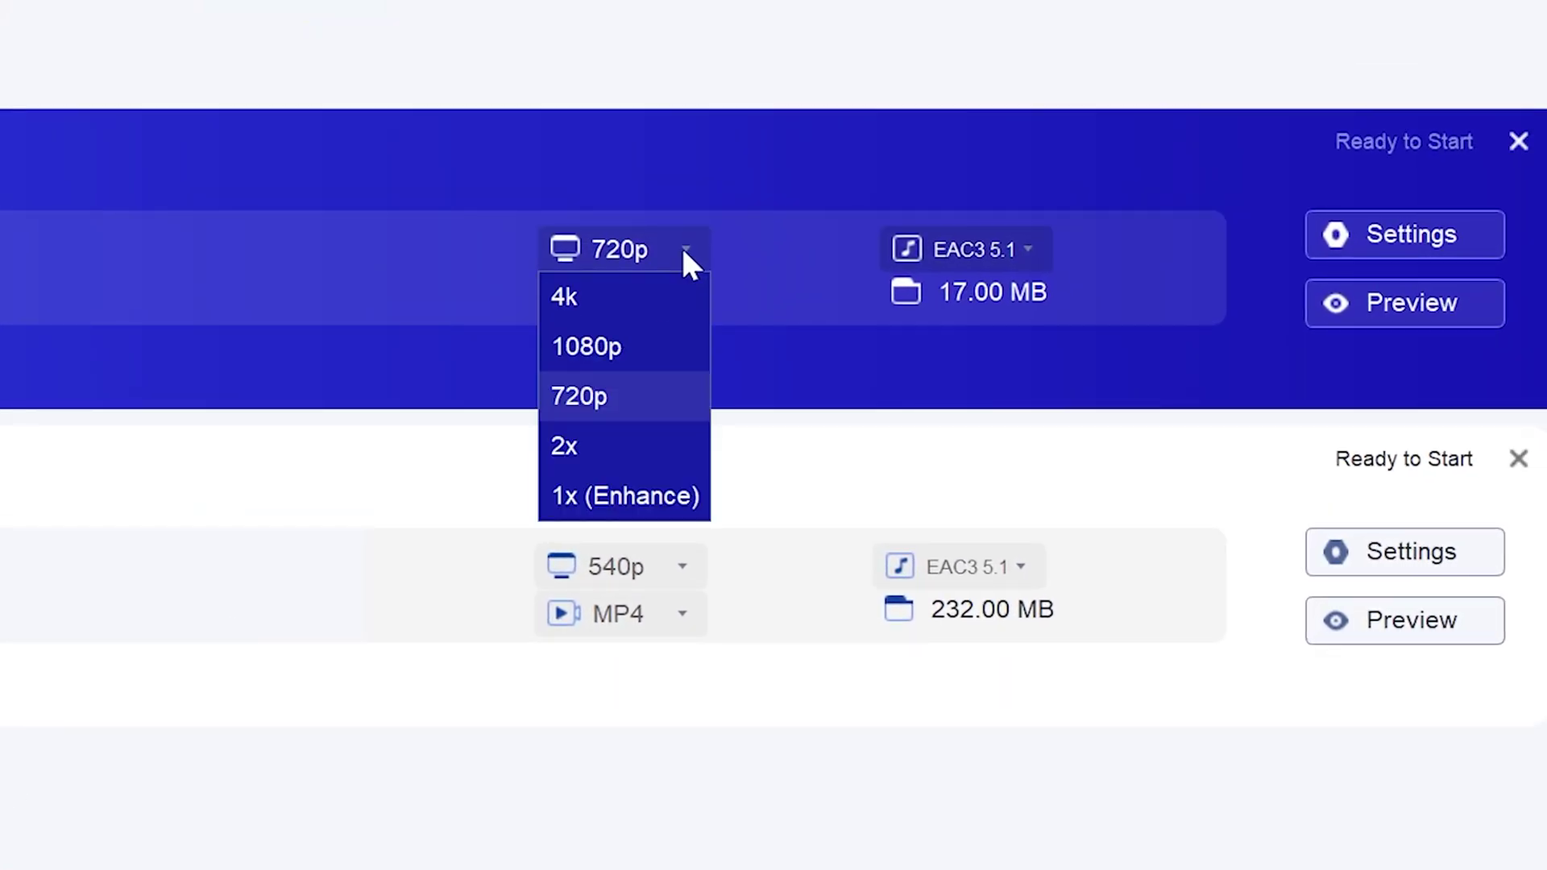
left_click(647, 298)
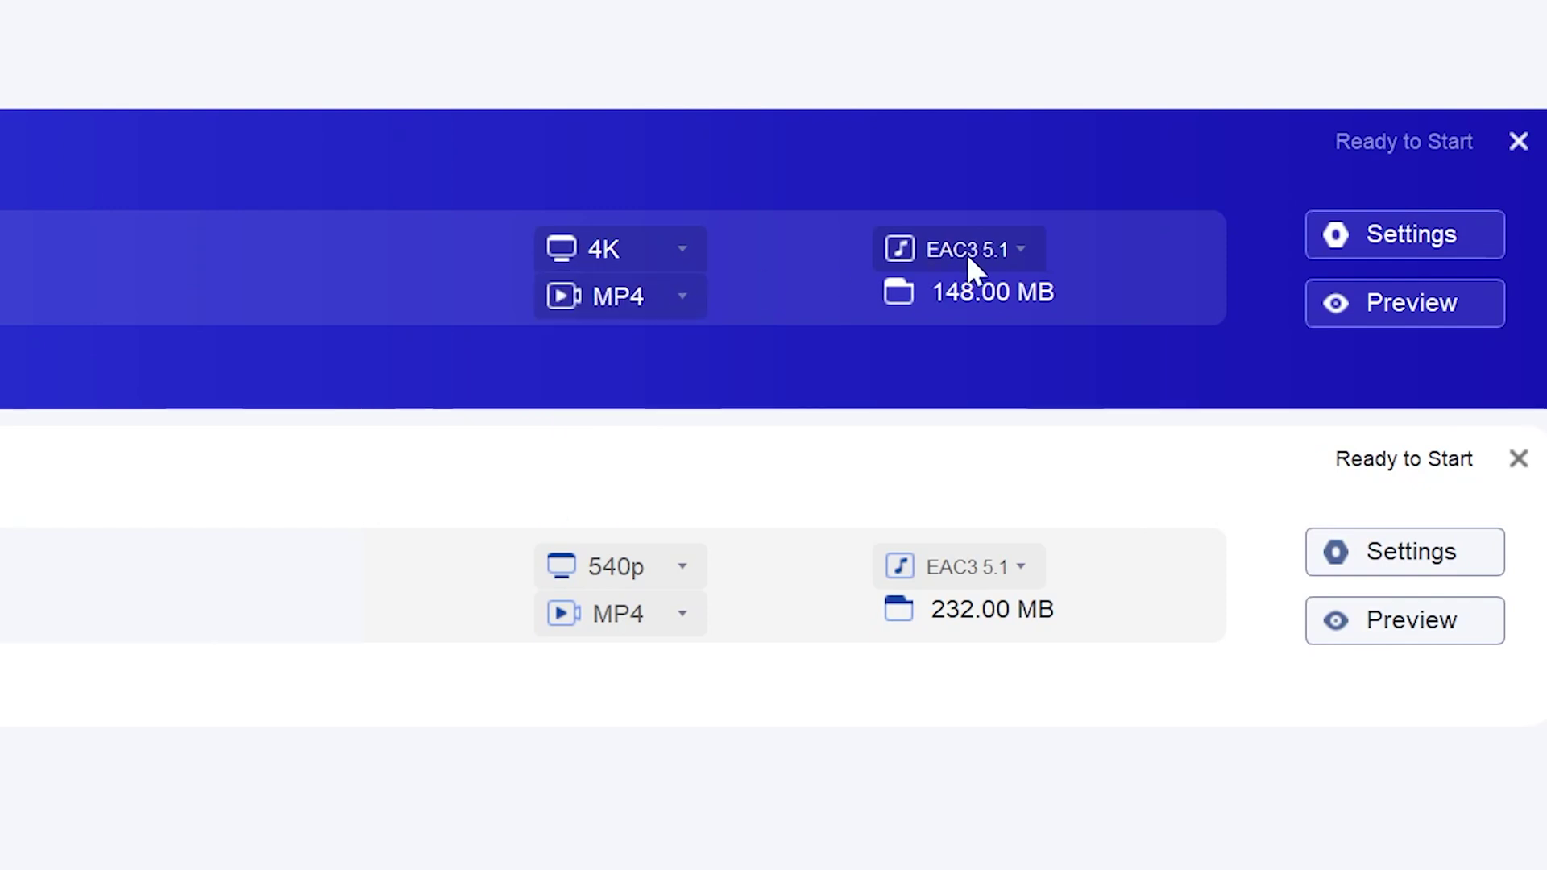
left_click(1010, 251)
left_click(964, 399)
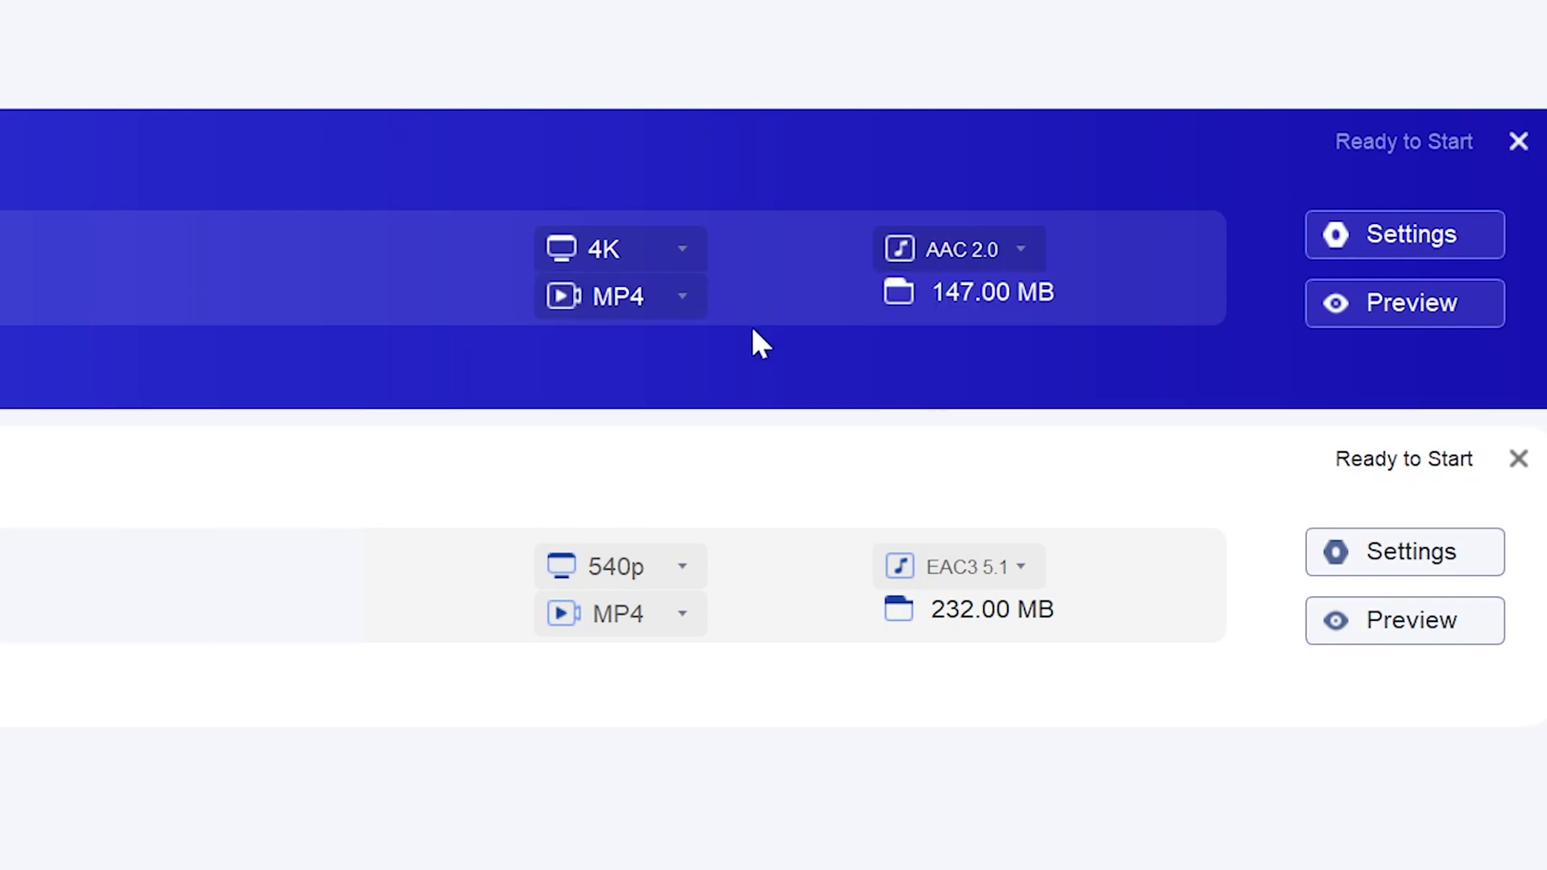
left_click(675, 296)
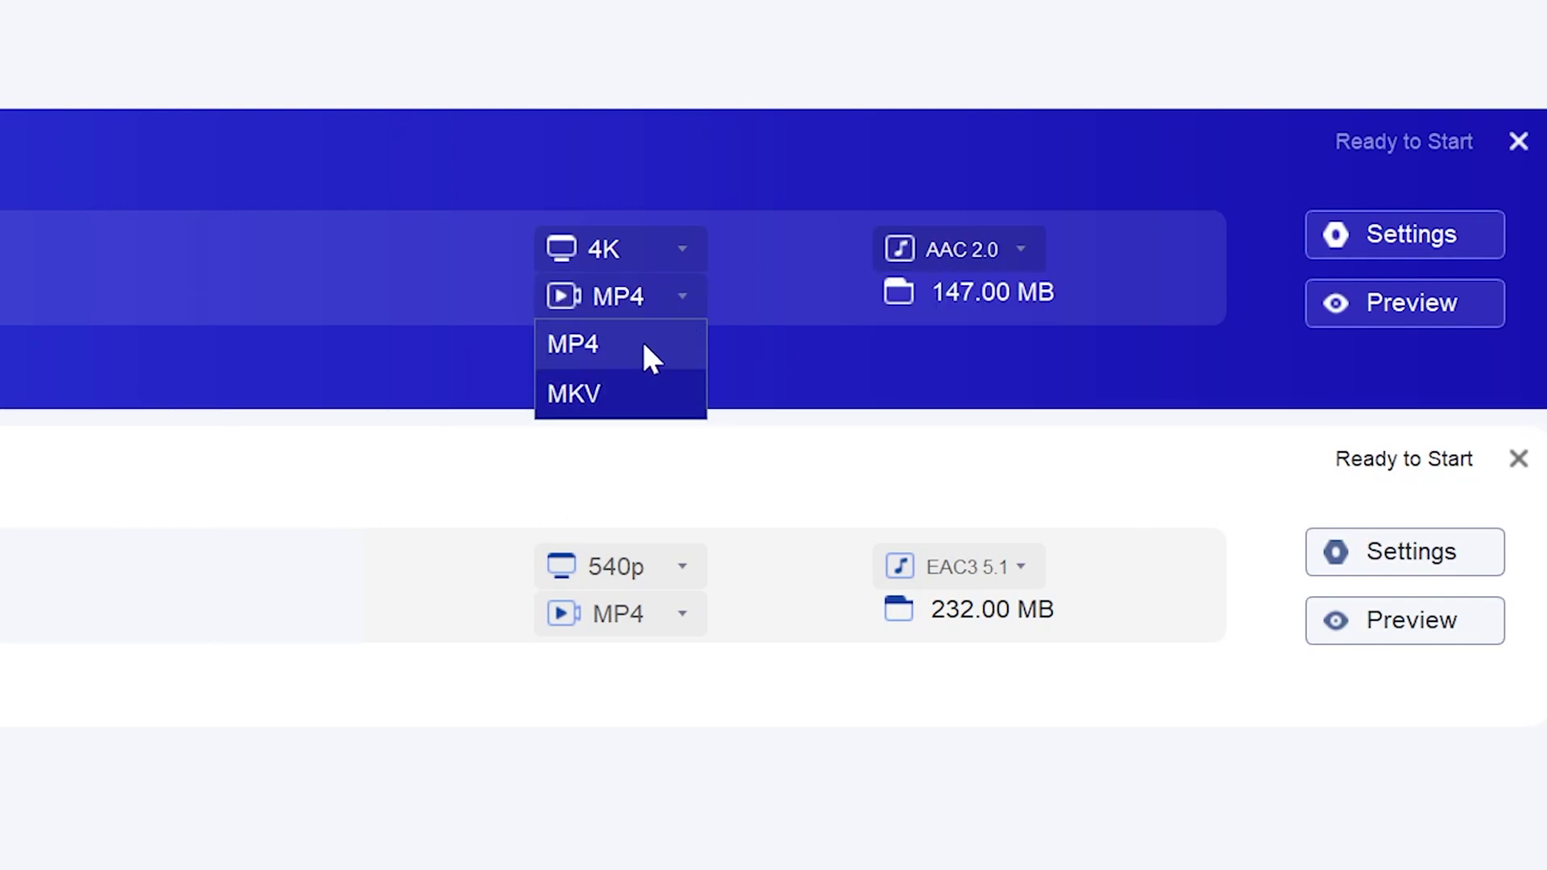
left_click(643, 344)
Choose the Animation Model in Test01's detailed upscaling settings and confirm.
left_click(1367, 235)
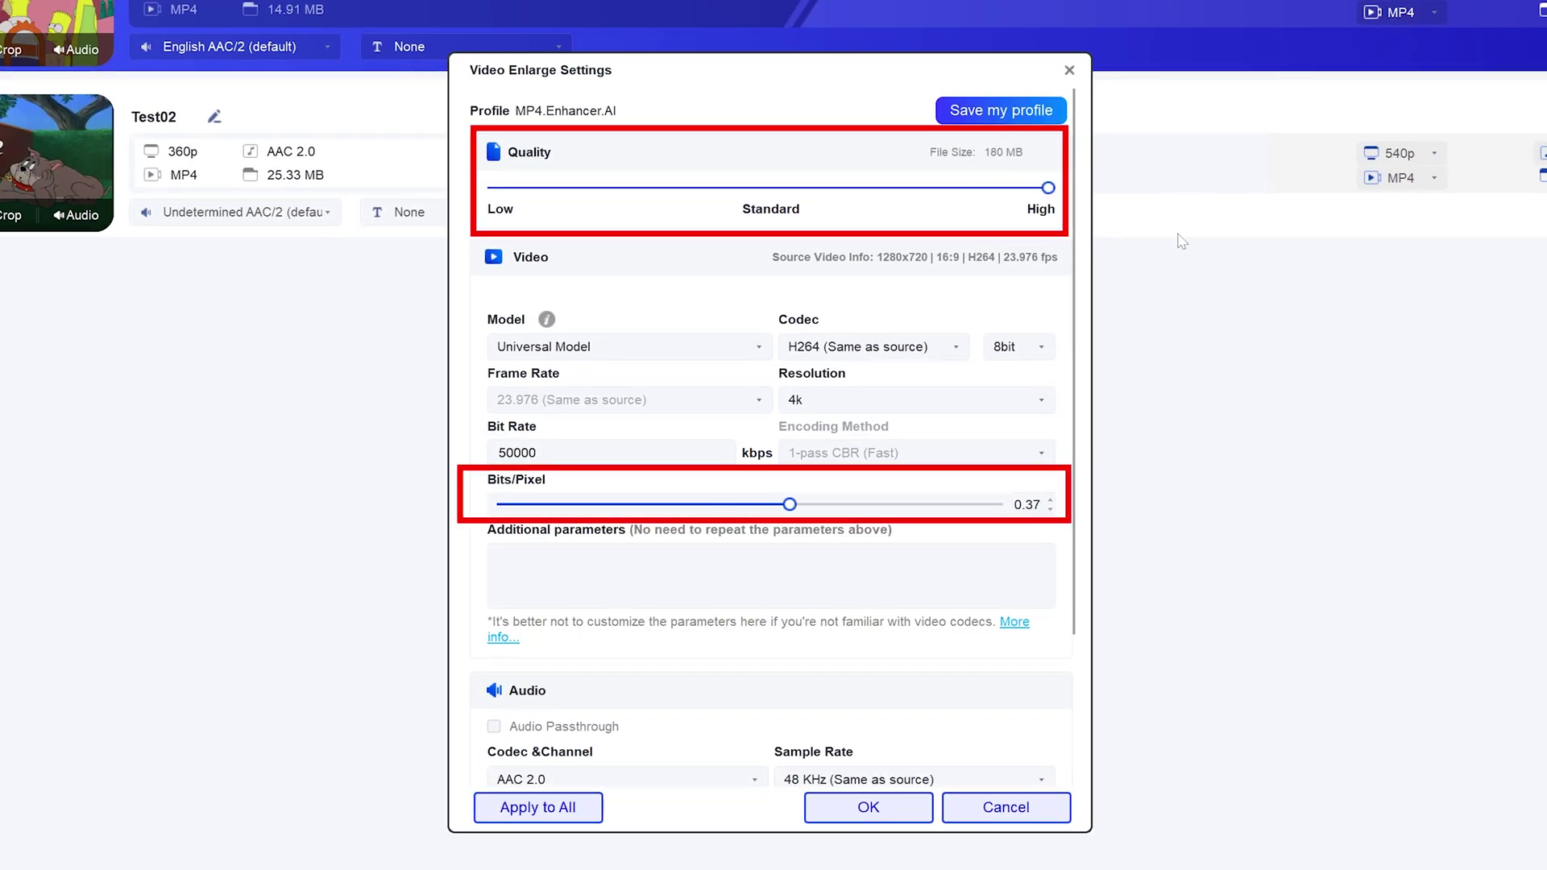
left_click(759, 346)
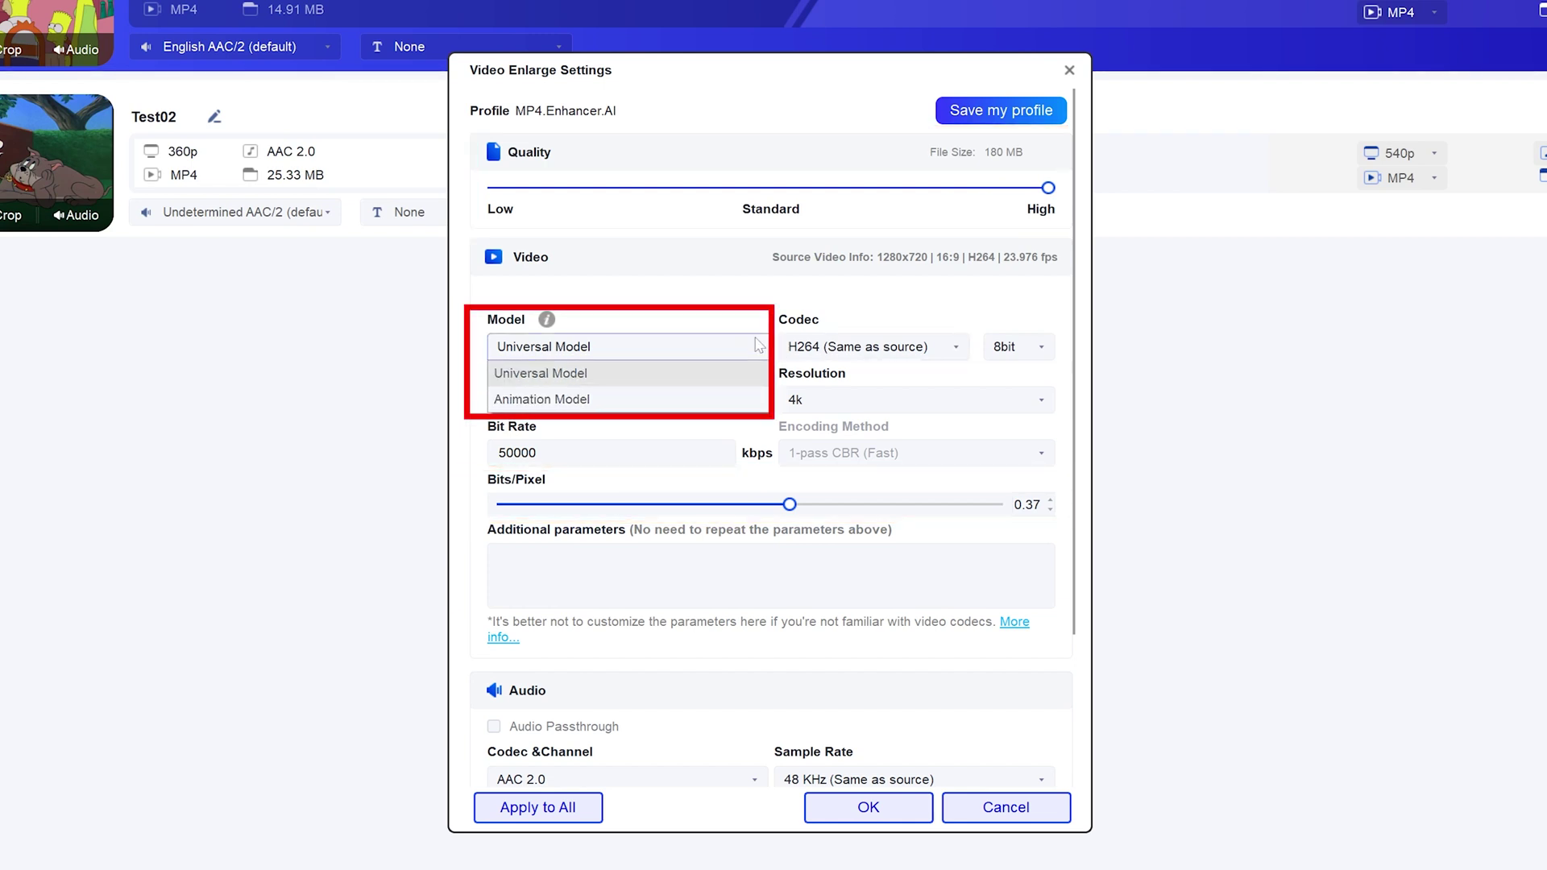
left_click(737, 400)
scroll(940, 398, "down", 3)
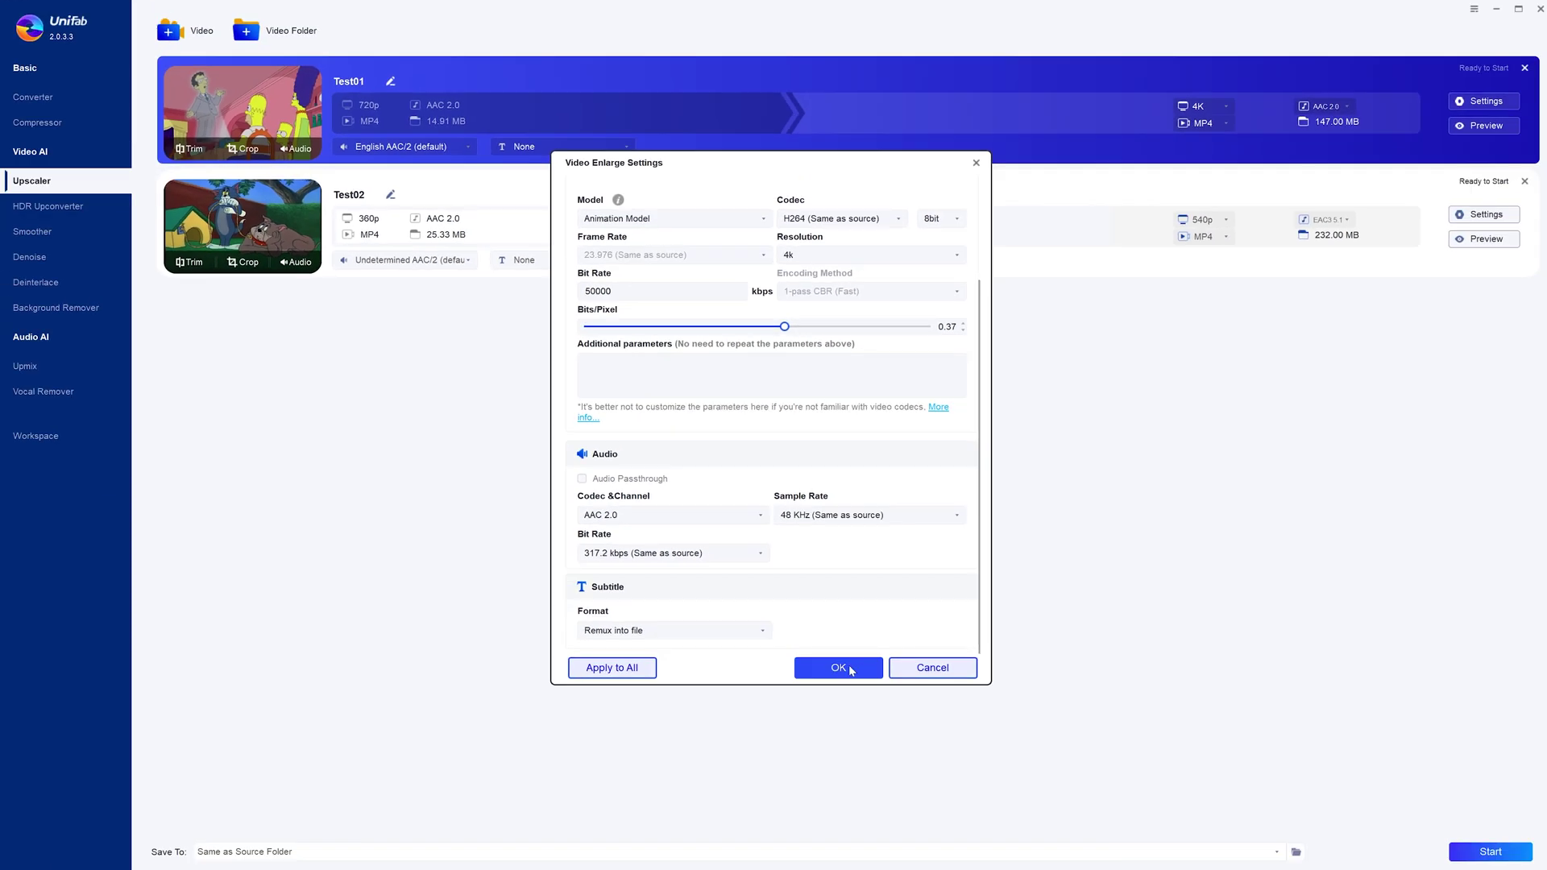
left_click(834, 666)
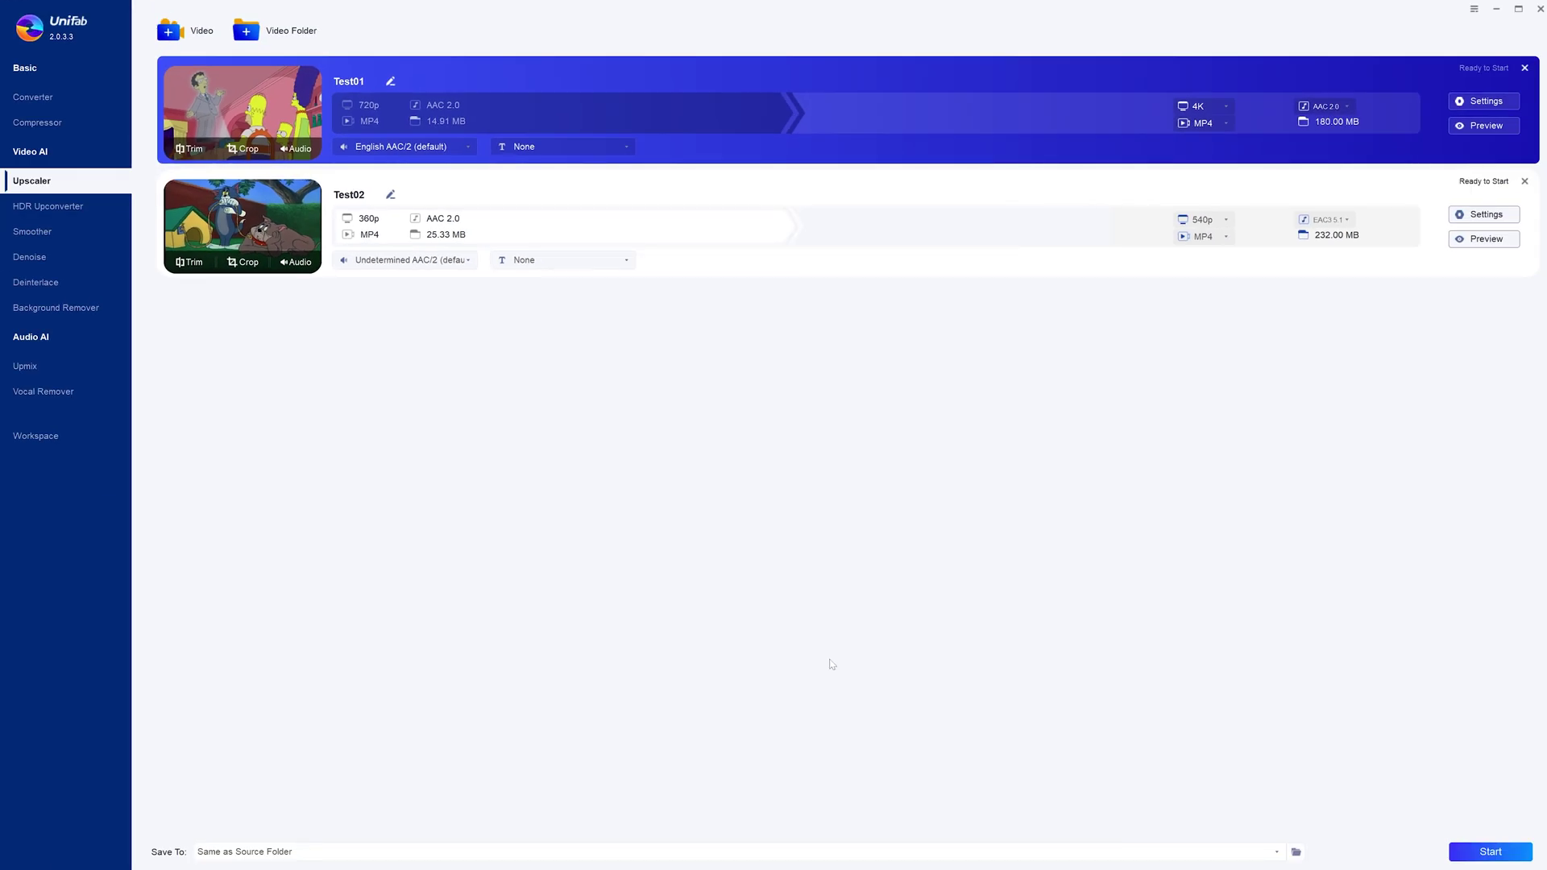
Preview Test01, then delete the Test02 clip from the queue.
left_click(1496, 130)
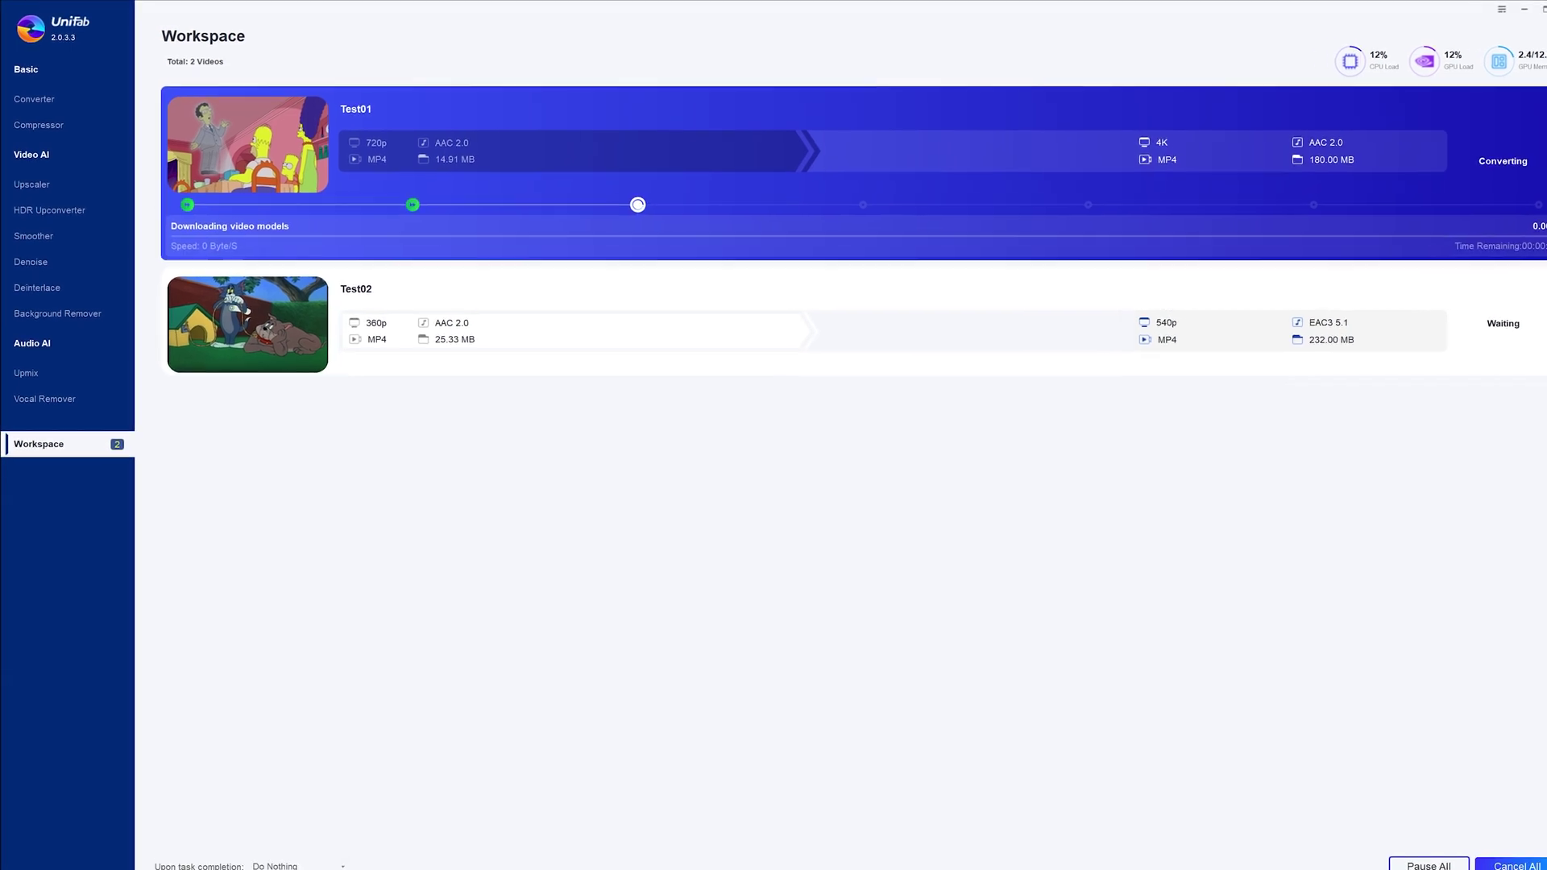
left_click(1087, 352)
key("Delete")
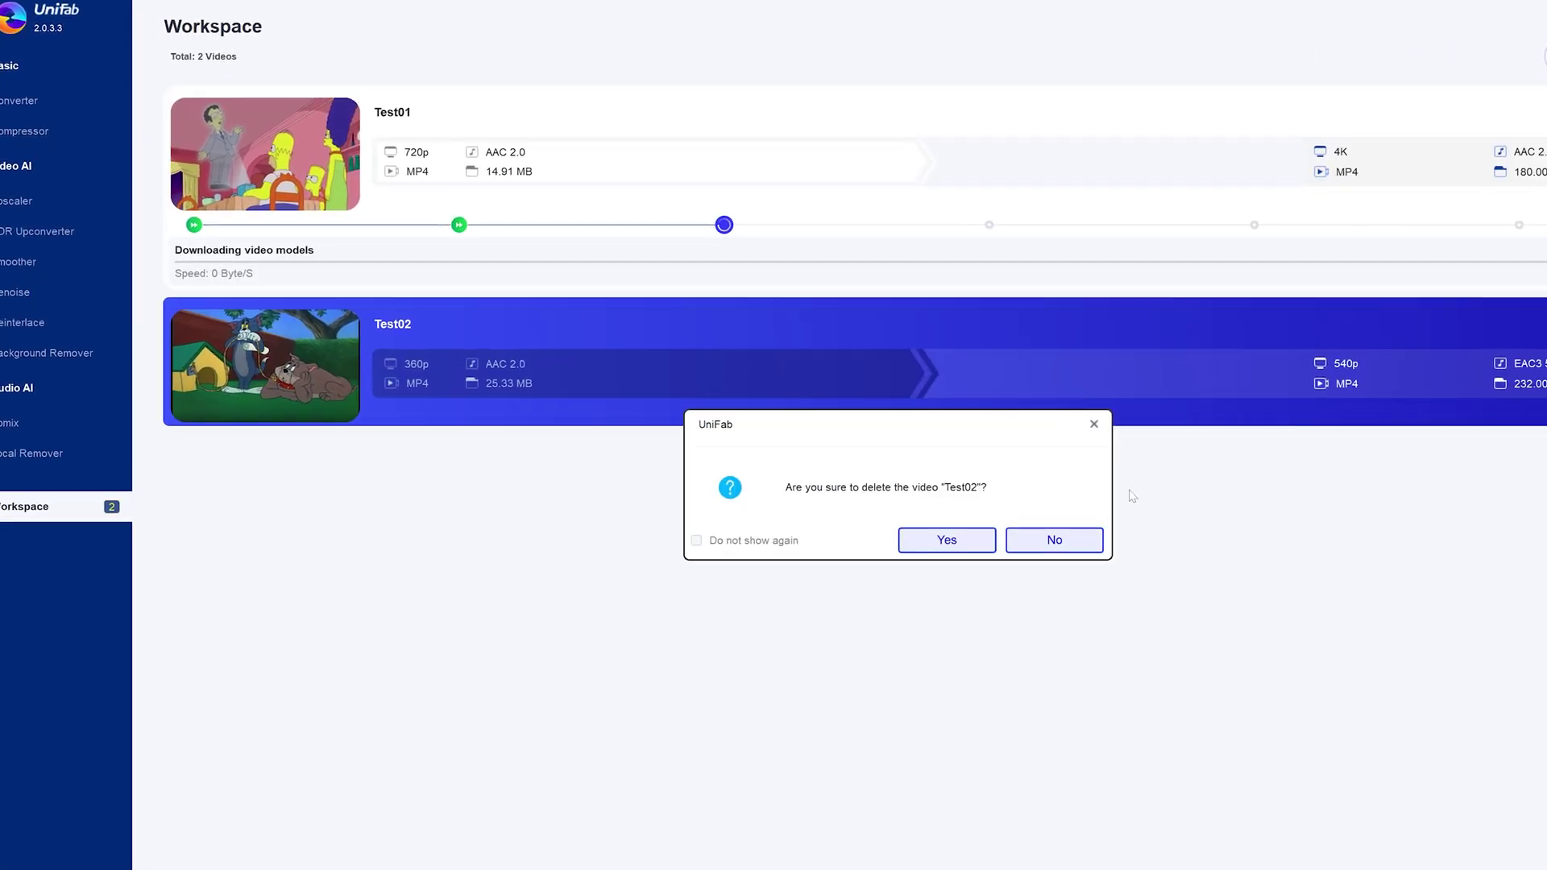
left_click(946, 539)
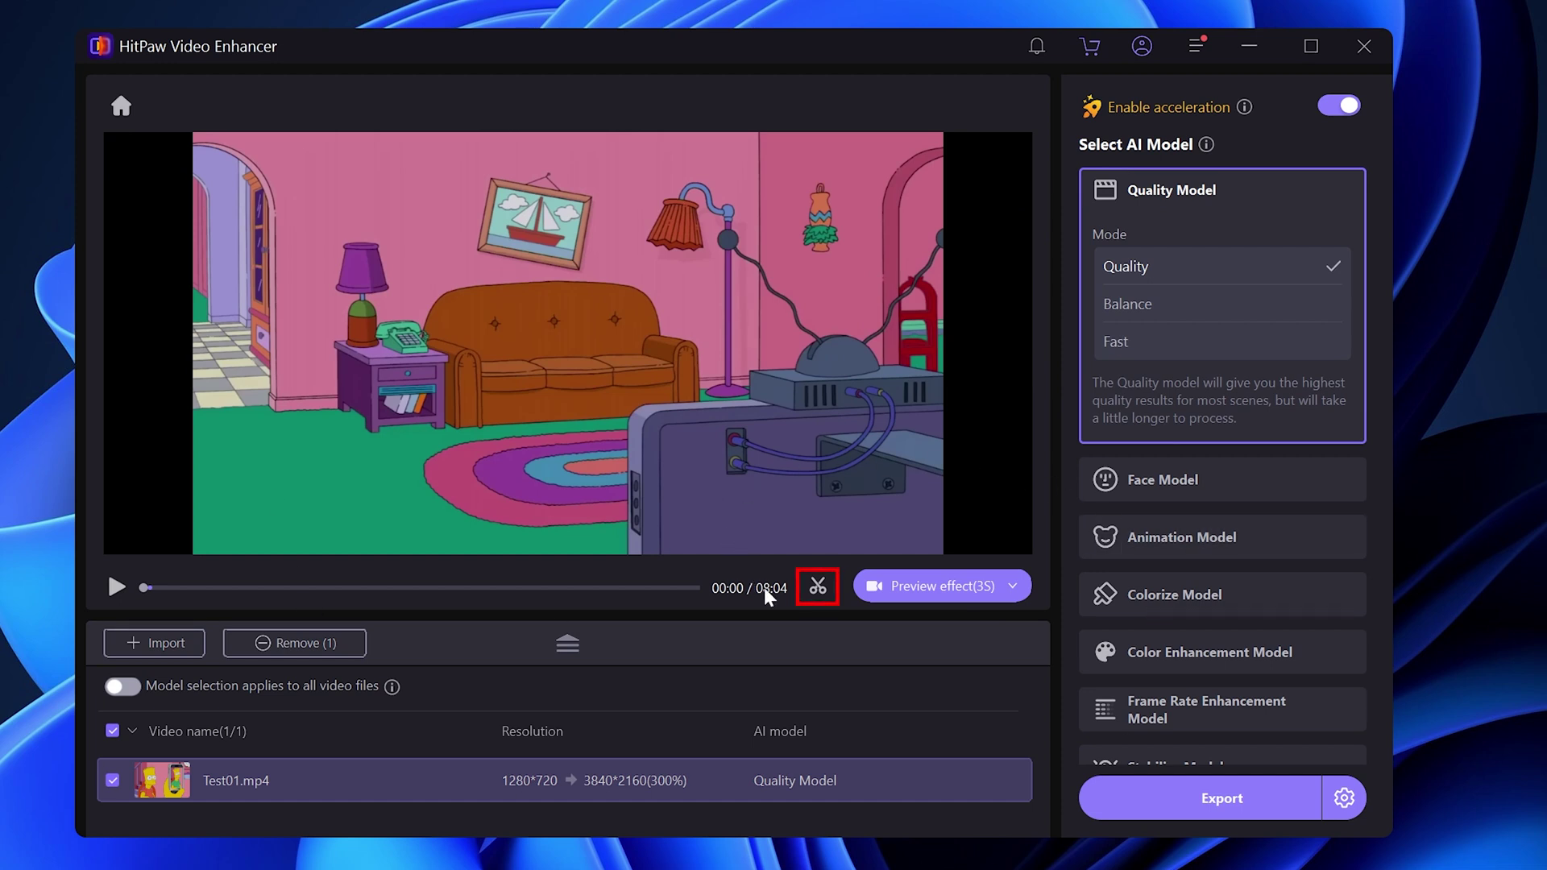
Trim Test01 to run from 2:01 to 4:20 and apply the trim.
left_click(817, 589)
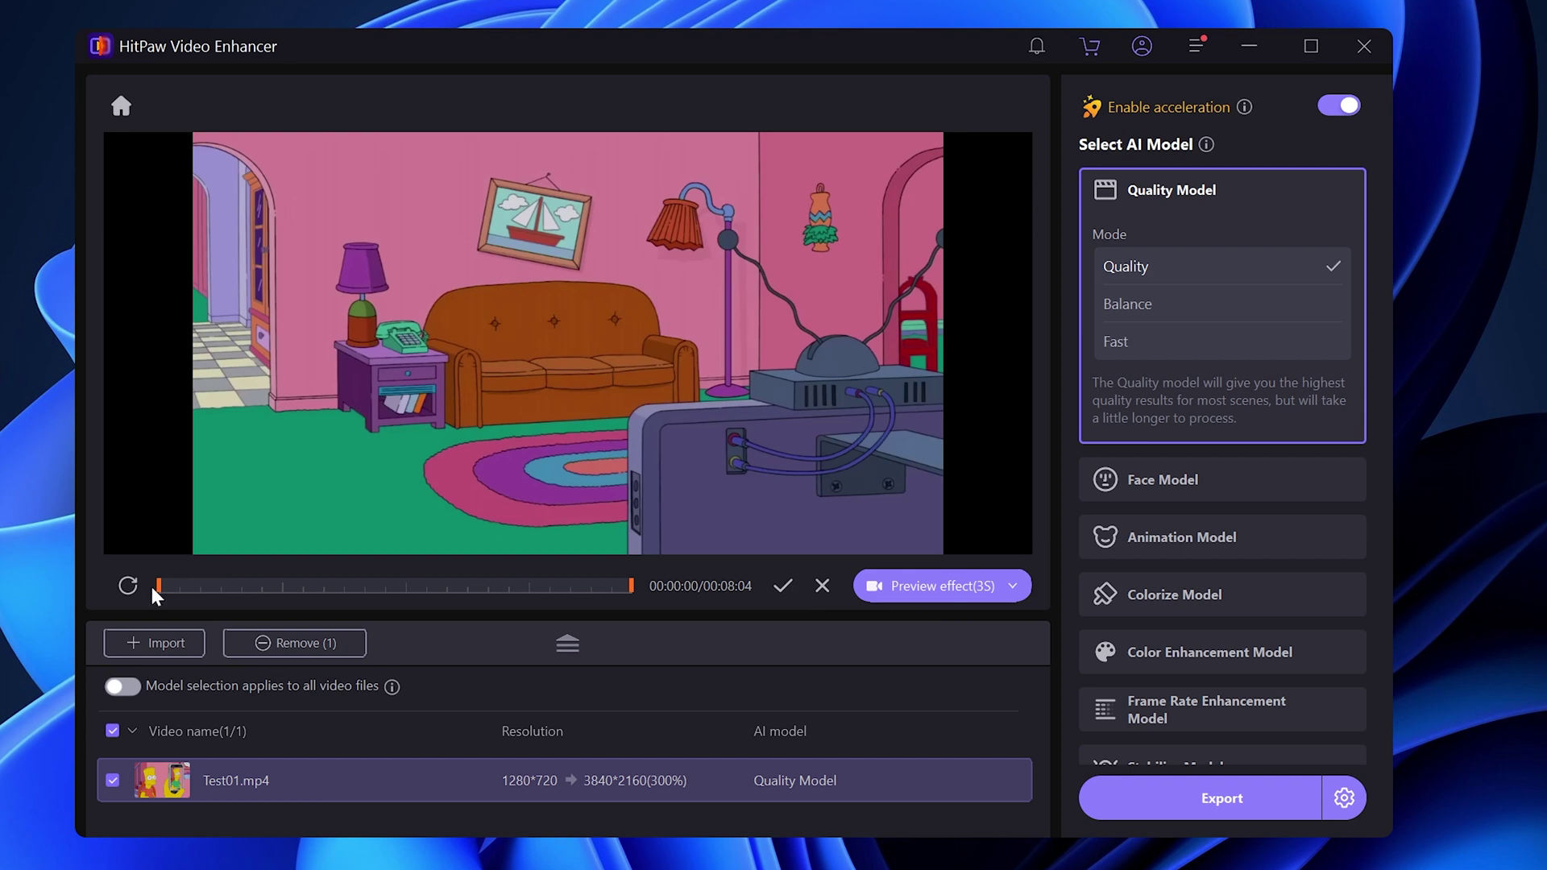
left_click_drag(158, 586, 277, 585)
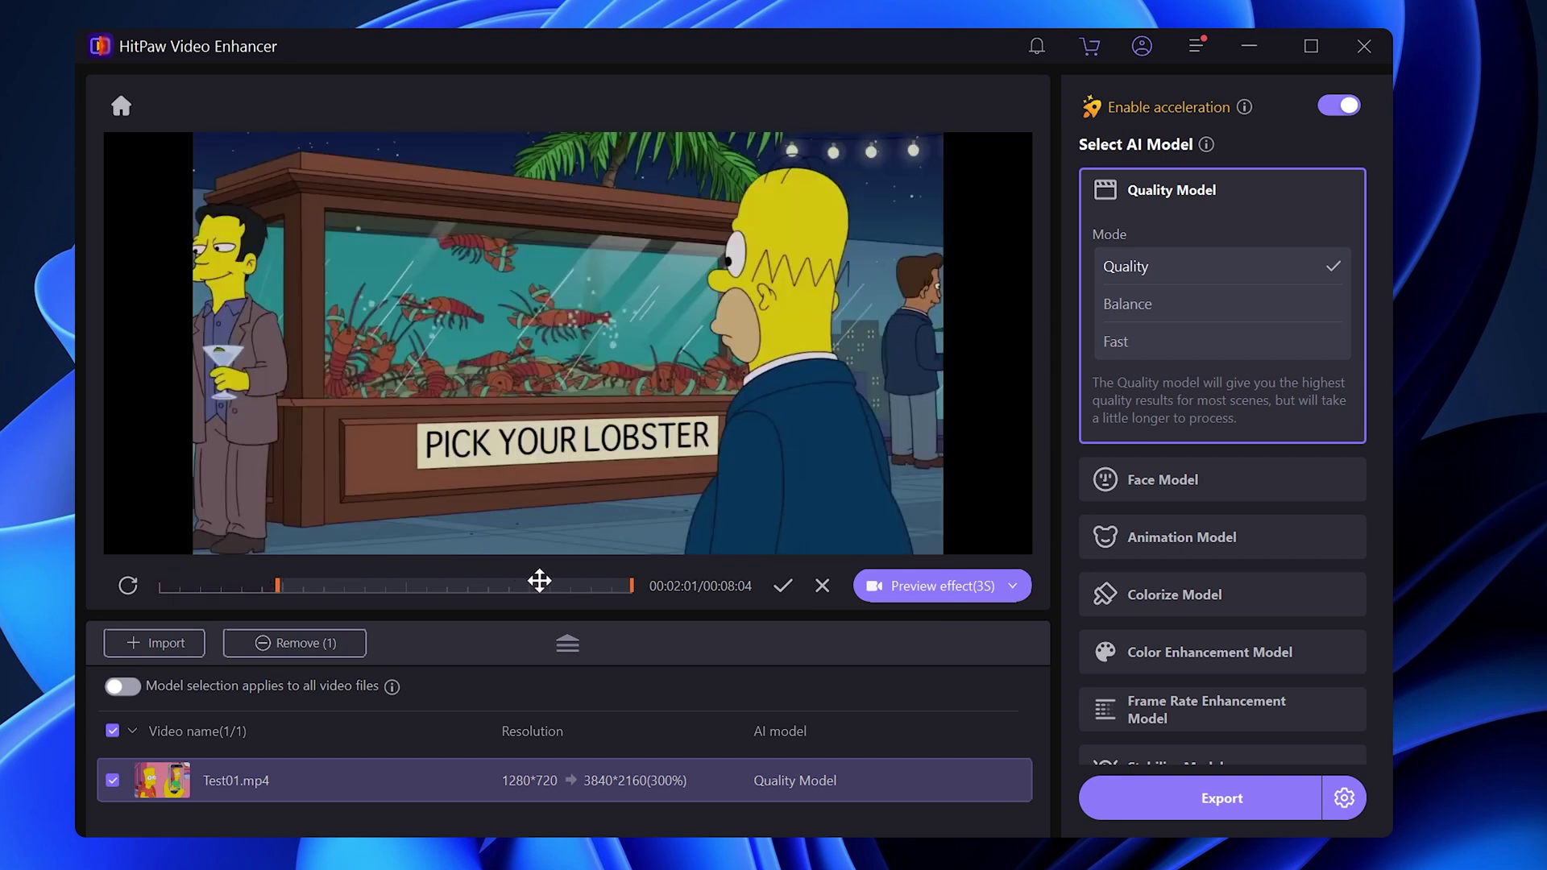
left_click_drag(631, 586, 414, 585)
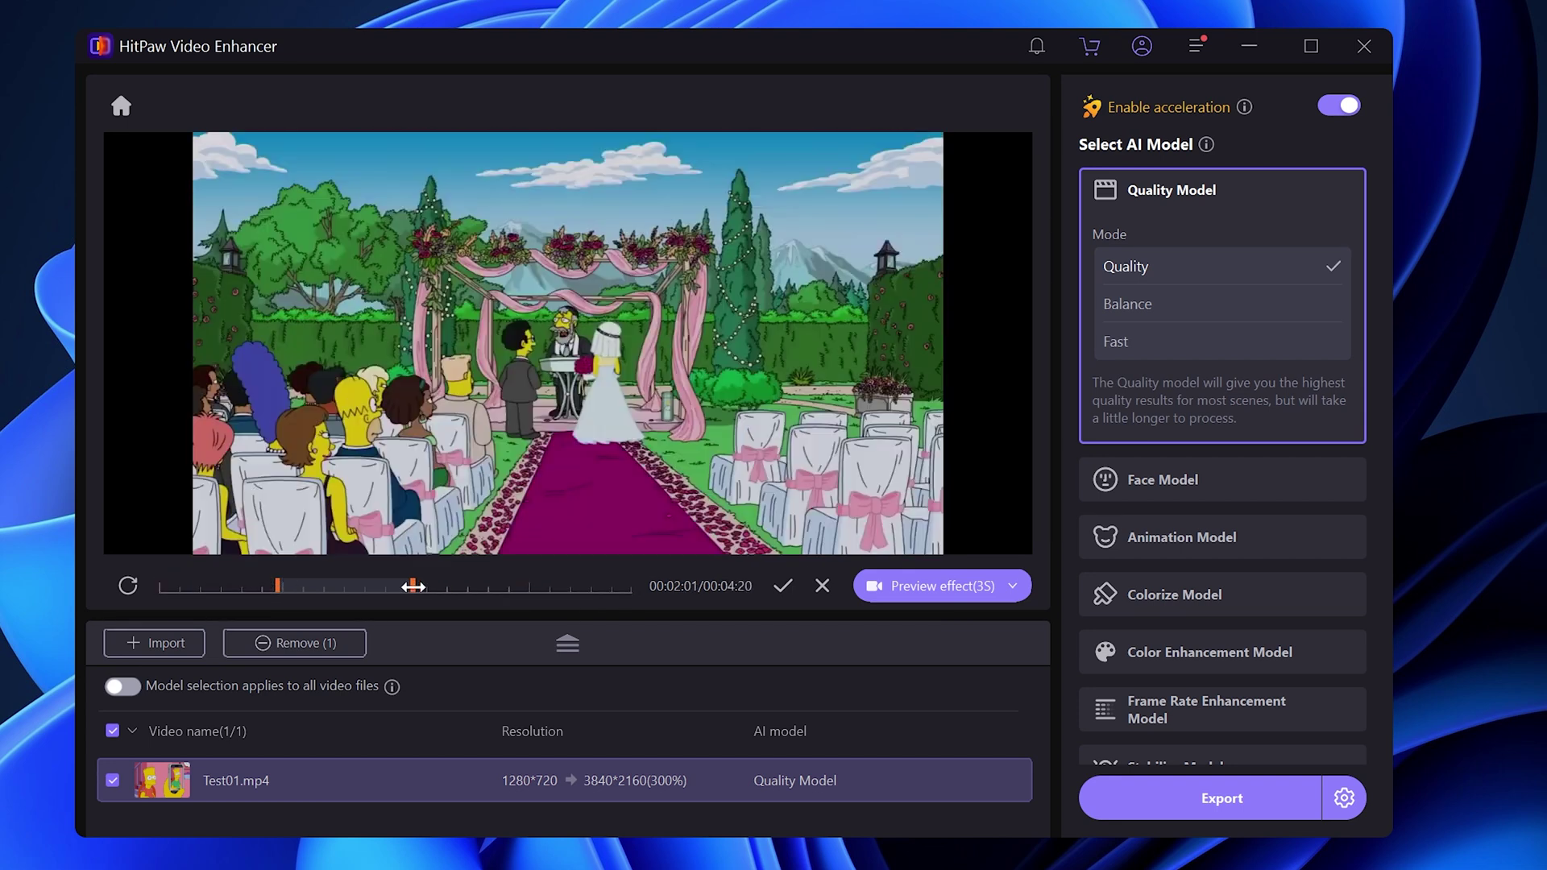
left_click(783, 585)
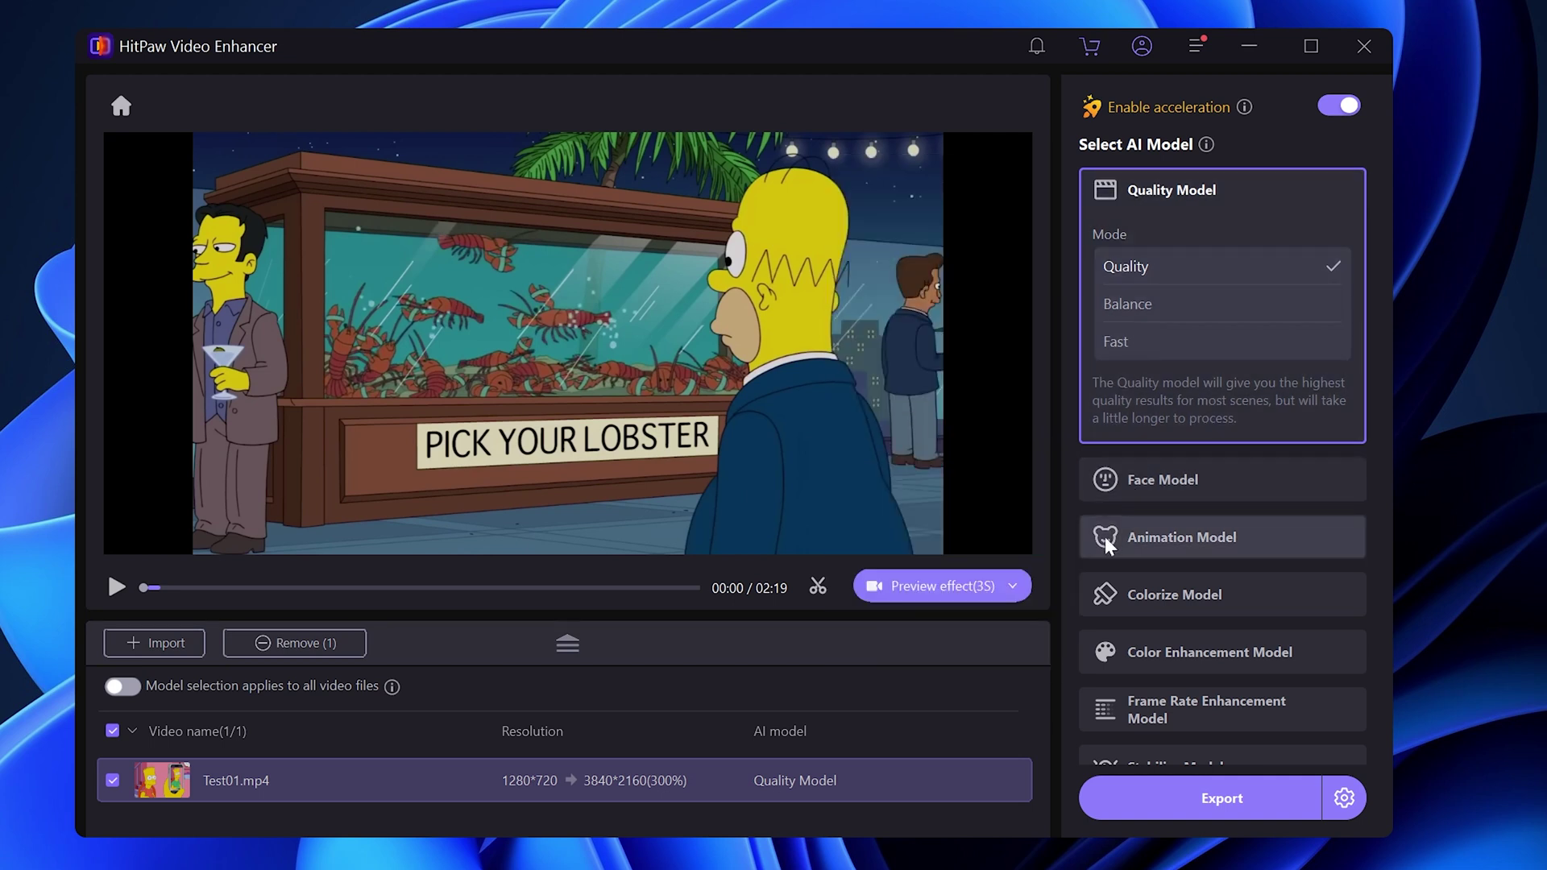
Apply the Animation Model to Test01, check the side-by-side 4K preview, then open export settings.
left_click(1147, 546)
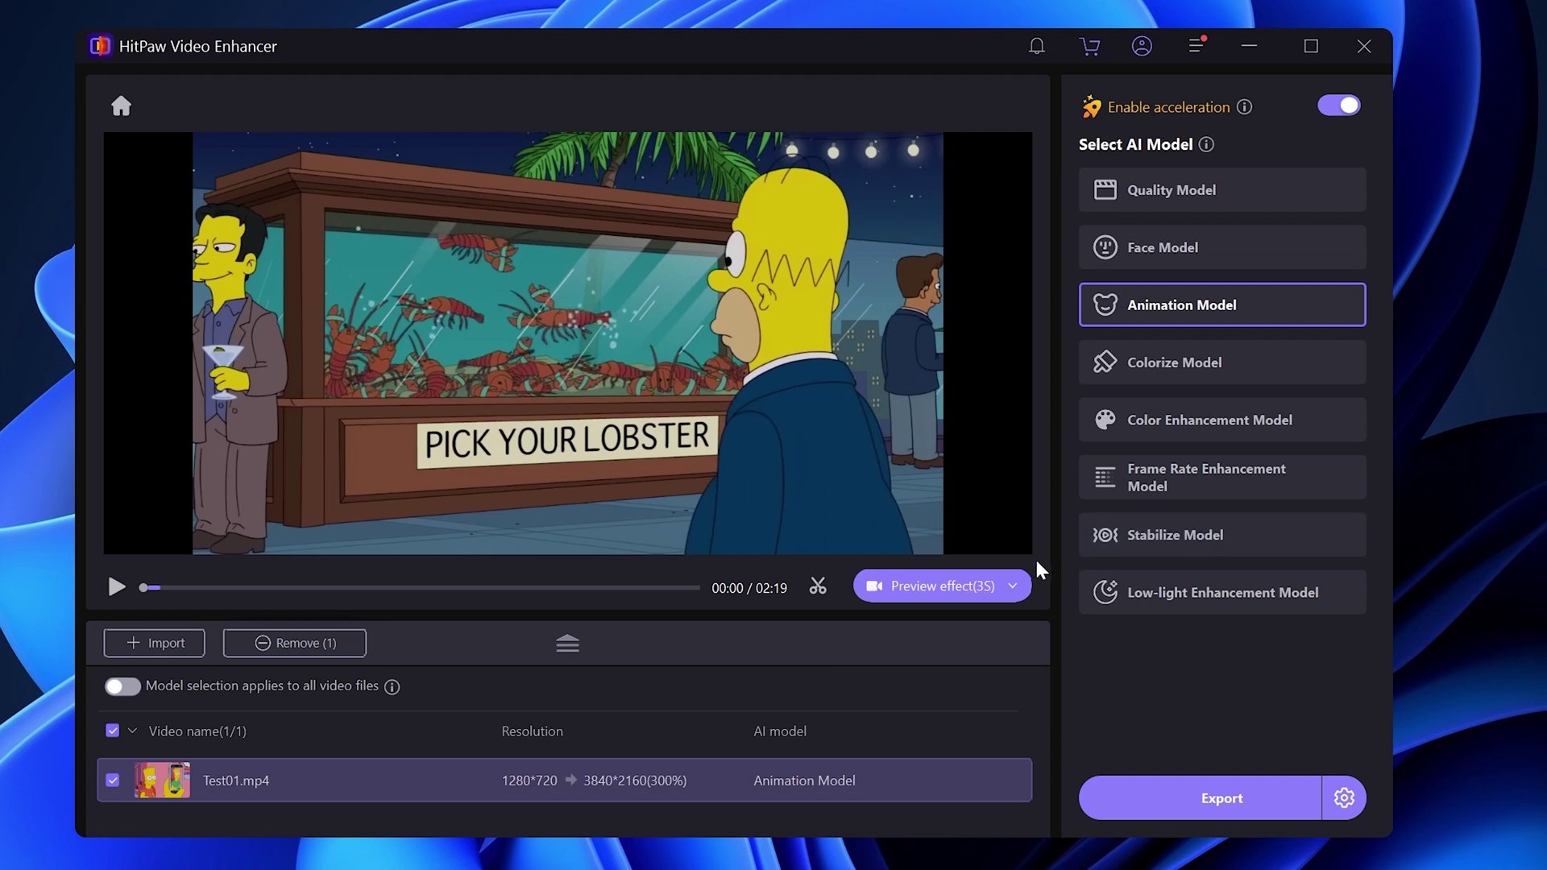
left_click(966, 600)
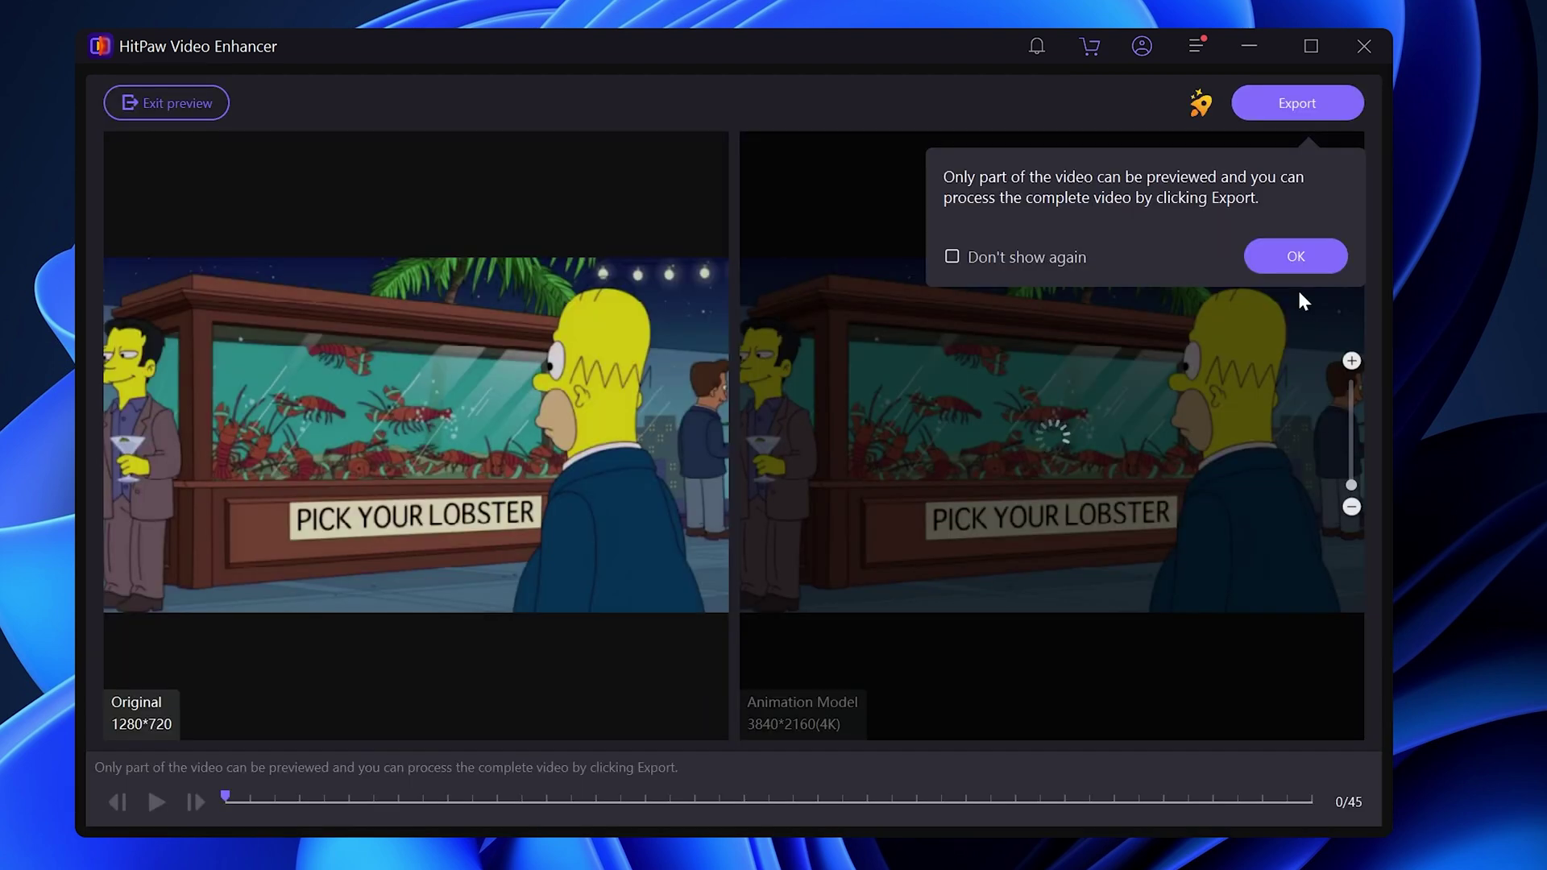
left_click(1297, 263)
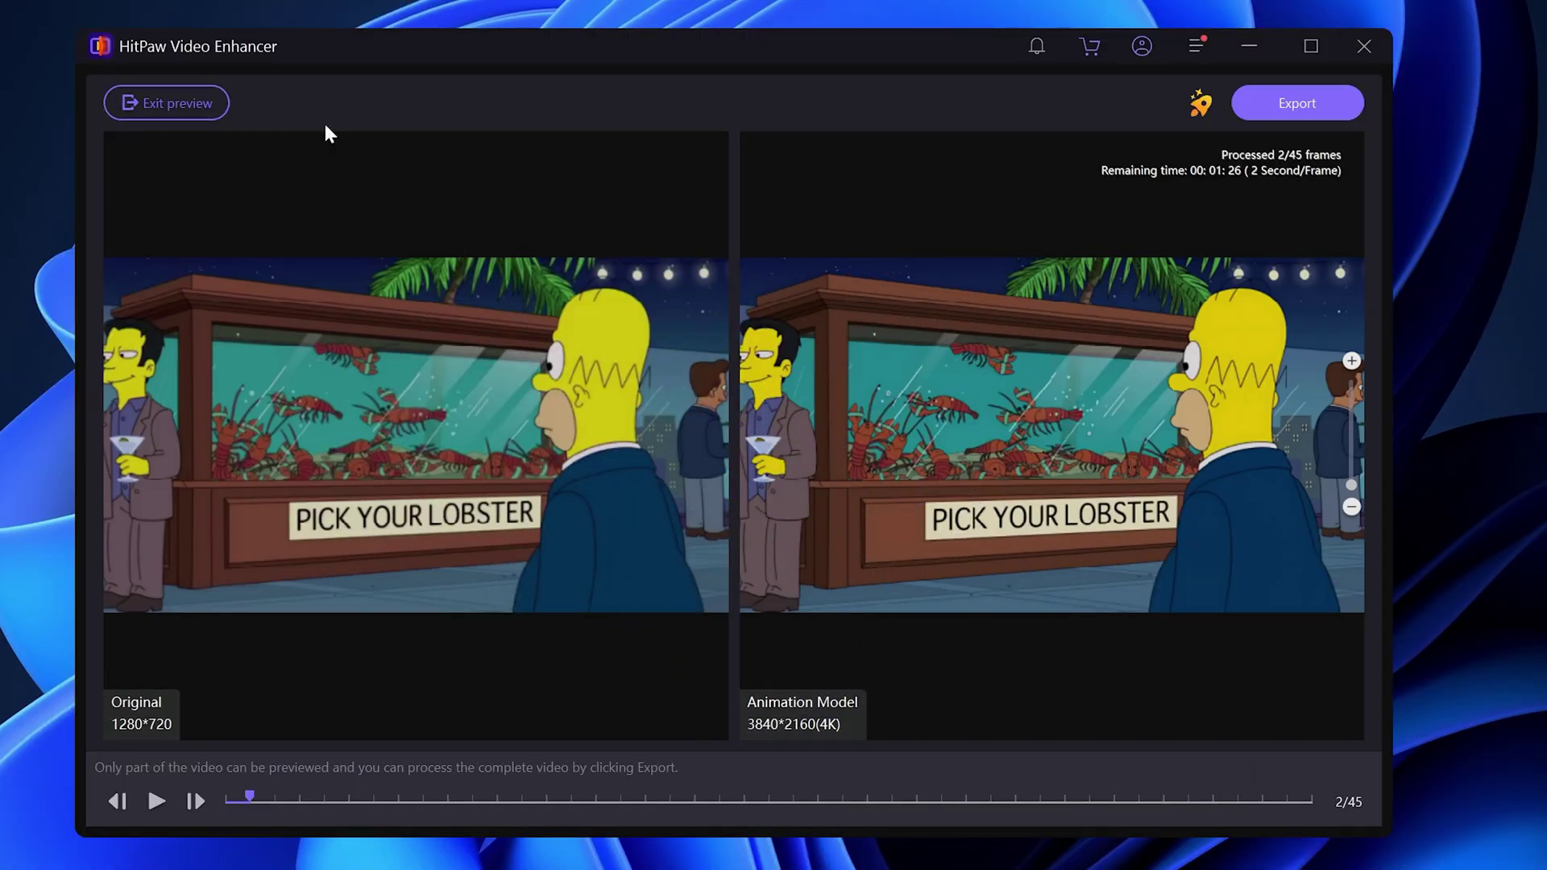
left_click(200, 102)
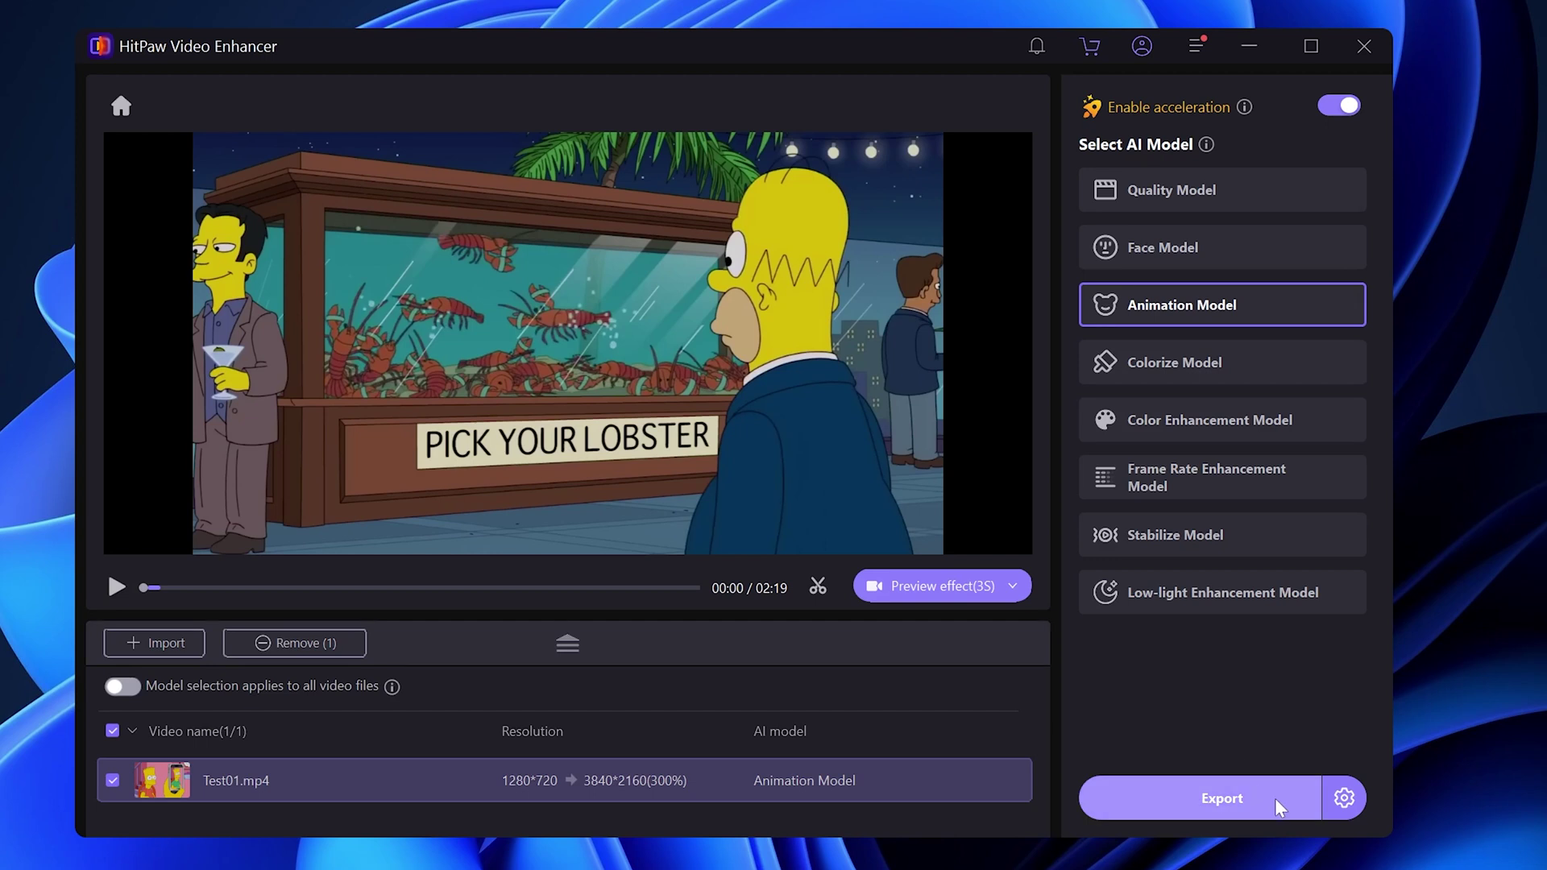
left_click(1338, 803)
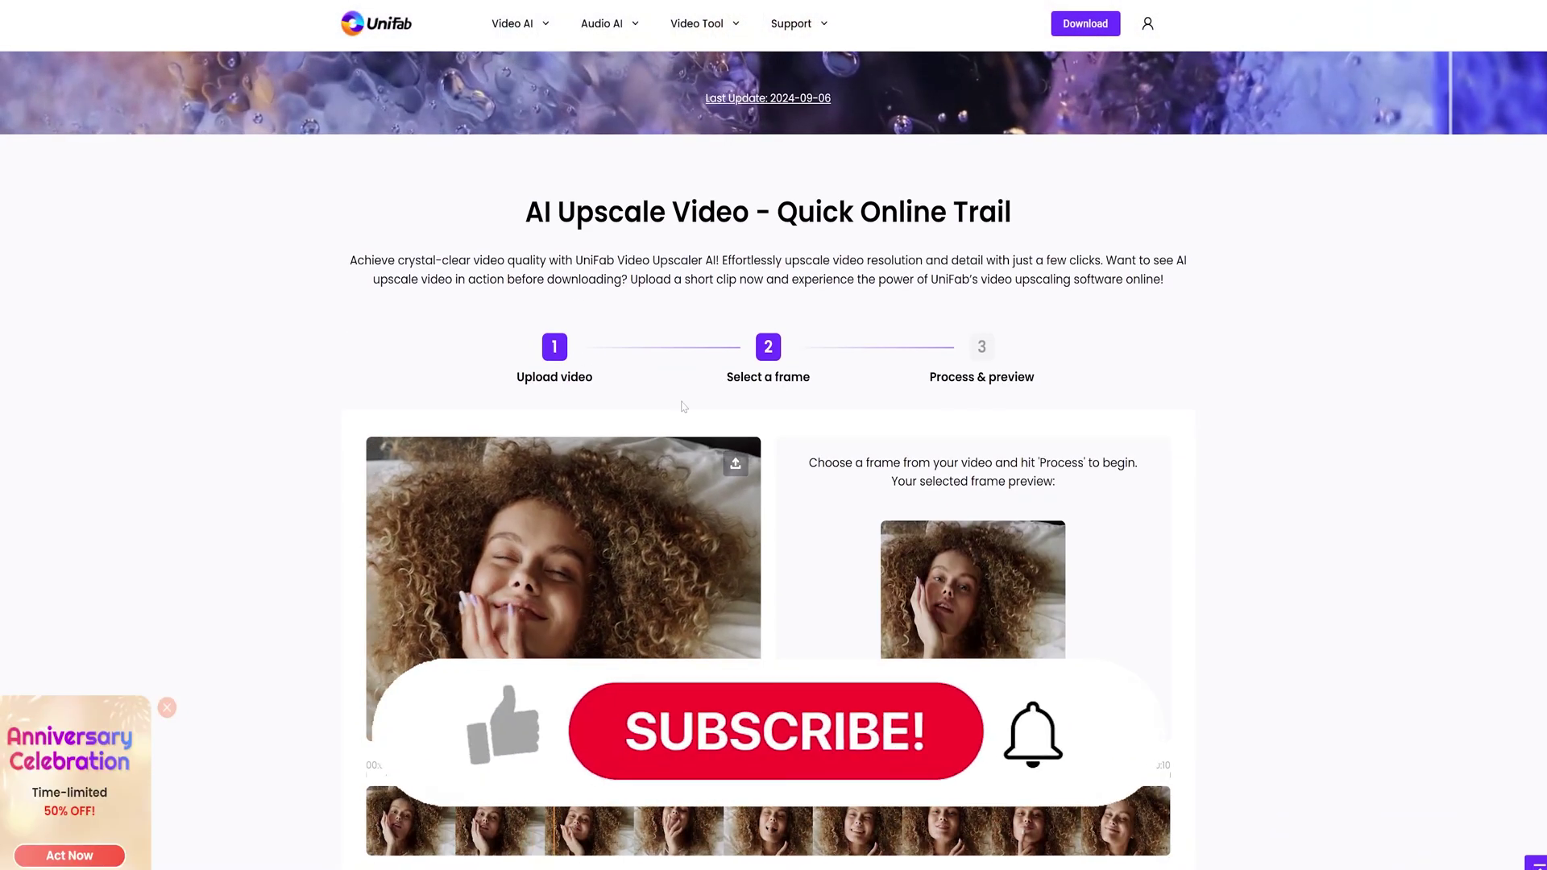
scroll(681, 406, "down", 2)
scroll(681, 407, "down", 2)
scroll(682, 406, "down", 1)
scroll(681, 407, "down", 3)
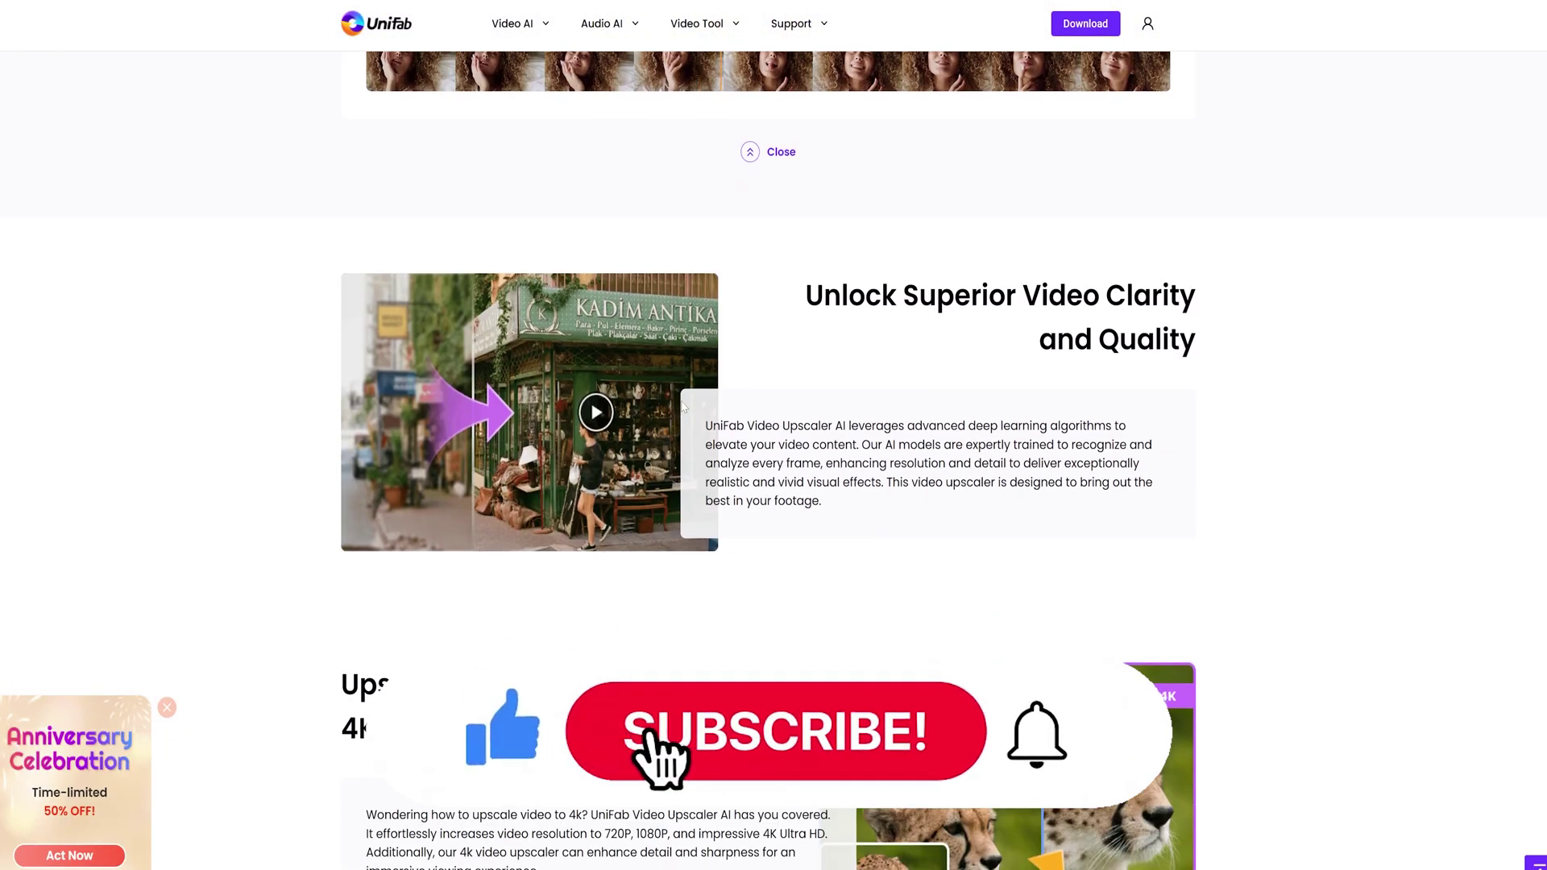
scroll(682, 408, "down", 4)
scroll(683, 407, "down", 4)
scroll(682, 408, "down", 2)
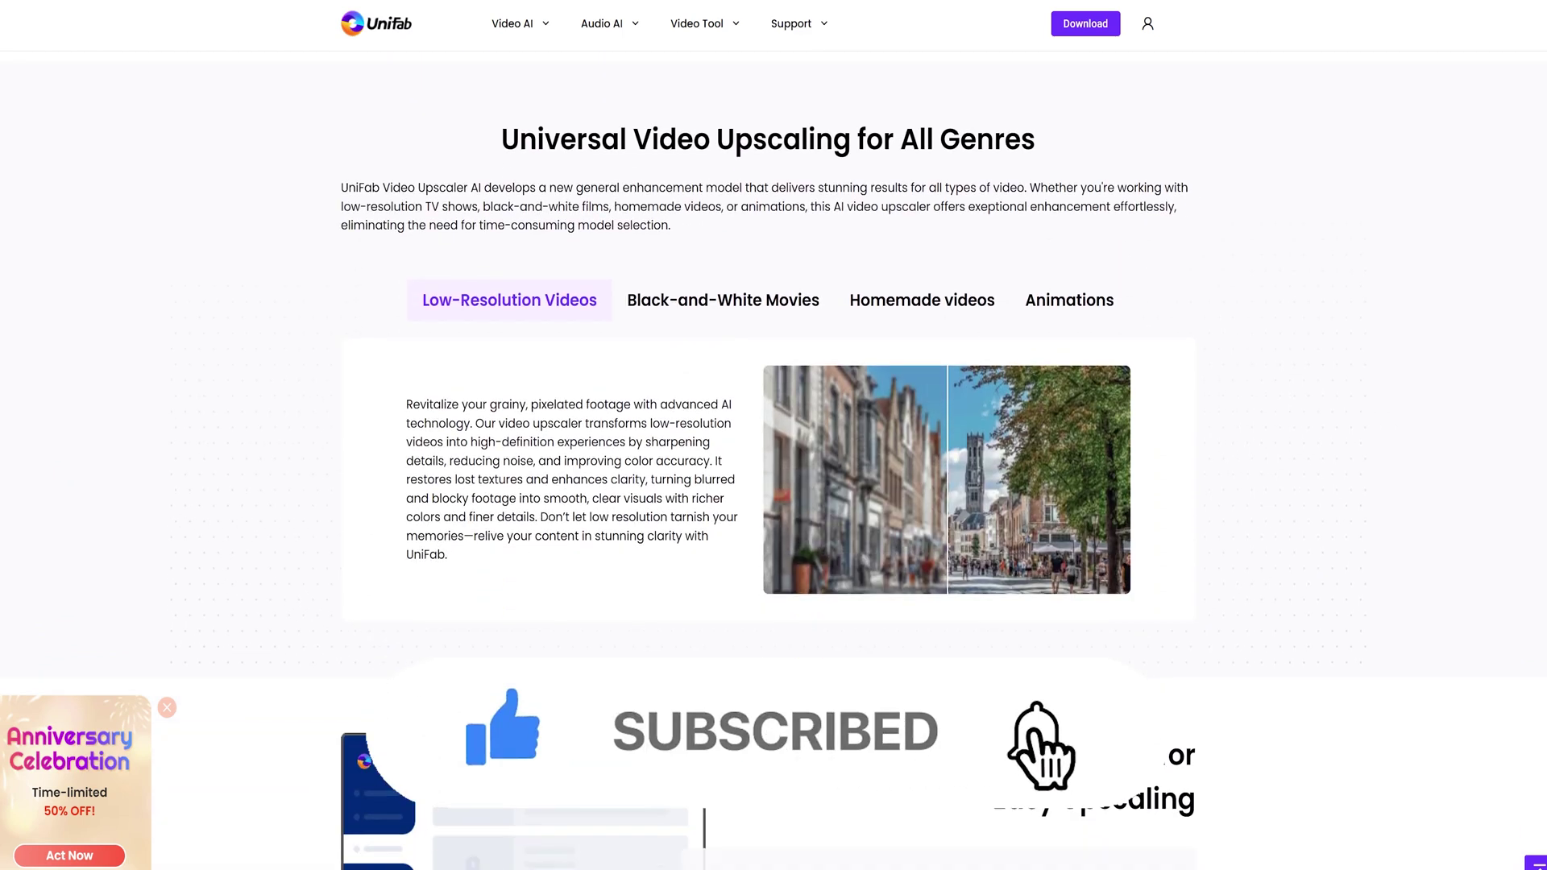
scroll(682, 407, "down", 3)
scroll(682, 407, "down", 1)
scroll(681, 406, "down", 2)
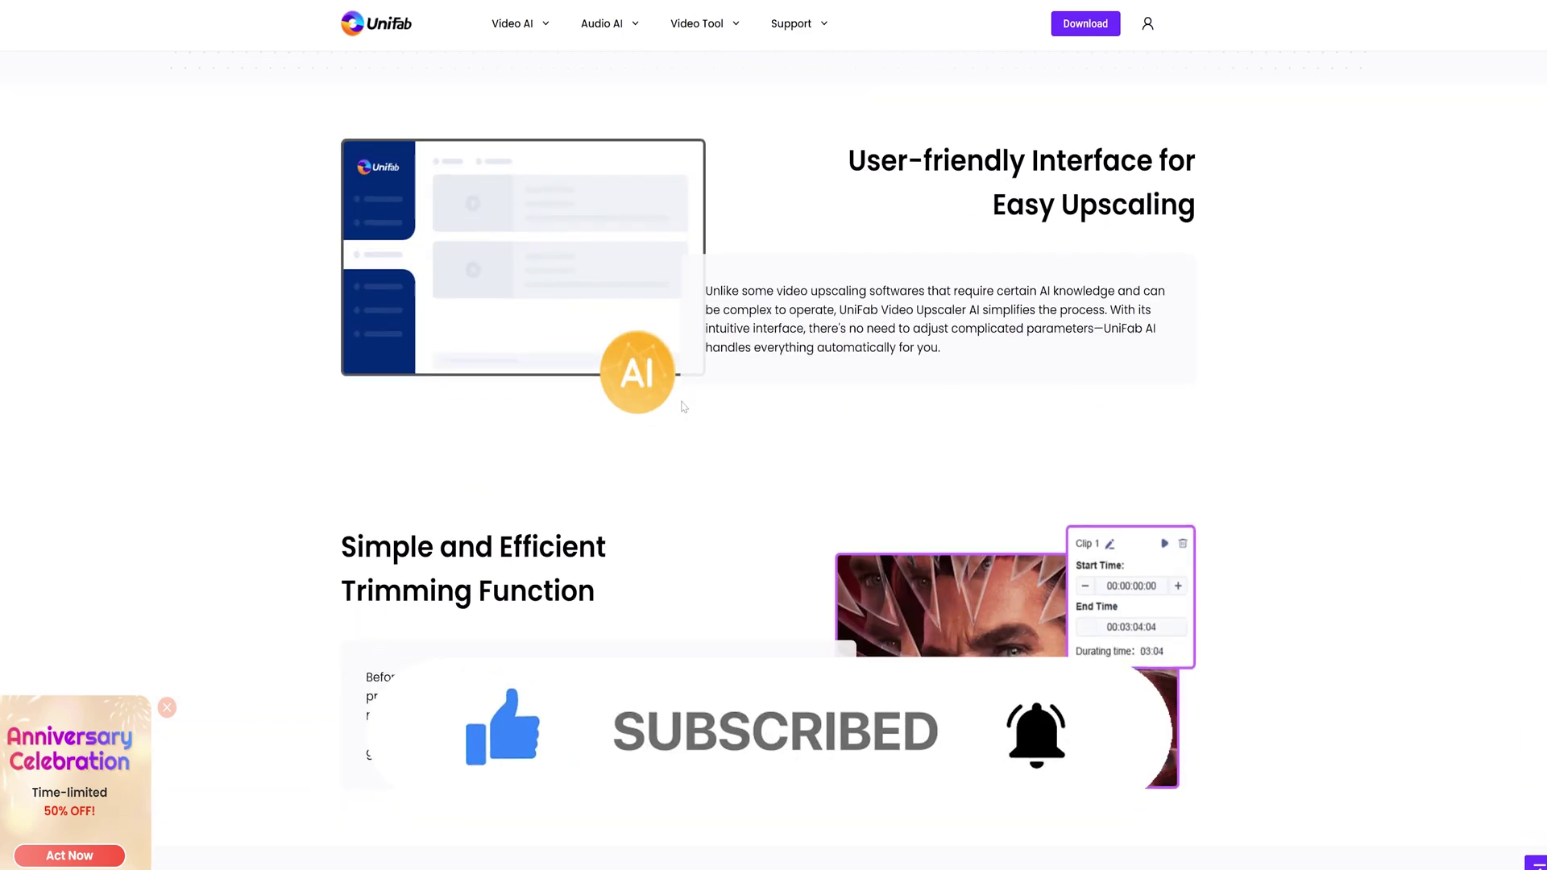
scroll(681, 406, "down", 3)
scroll(681, 408, "down", 2)
scroll(682, 408, "down", 2)
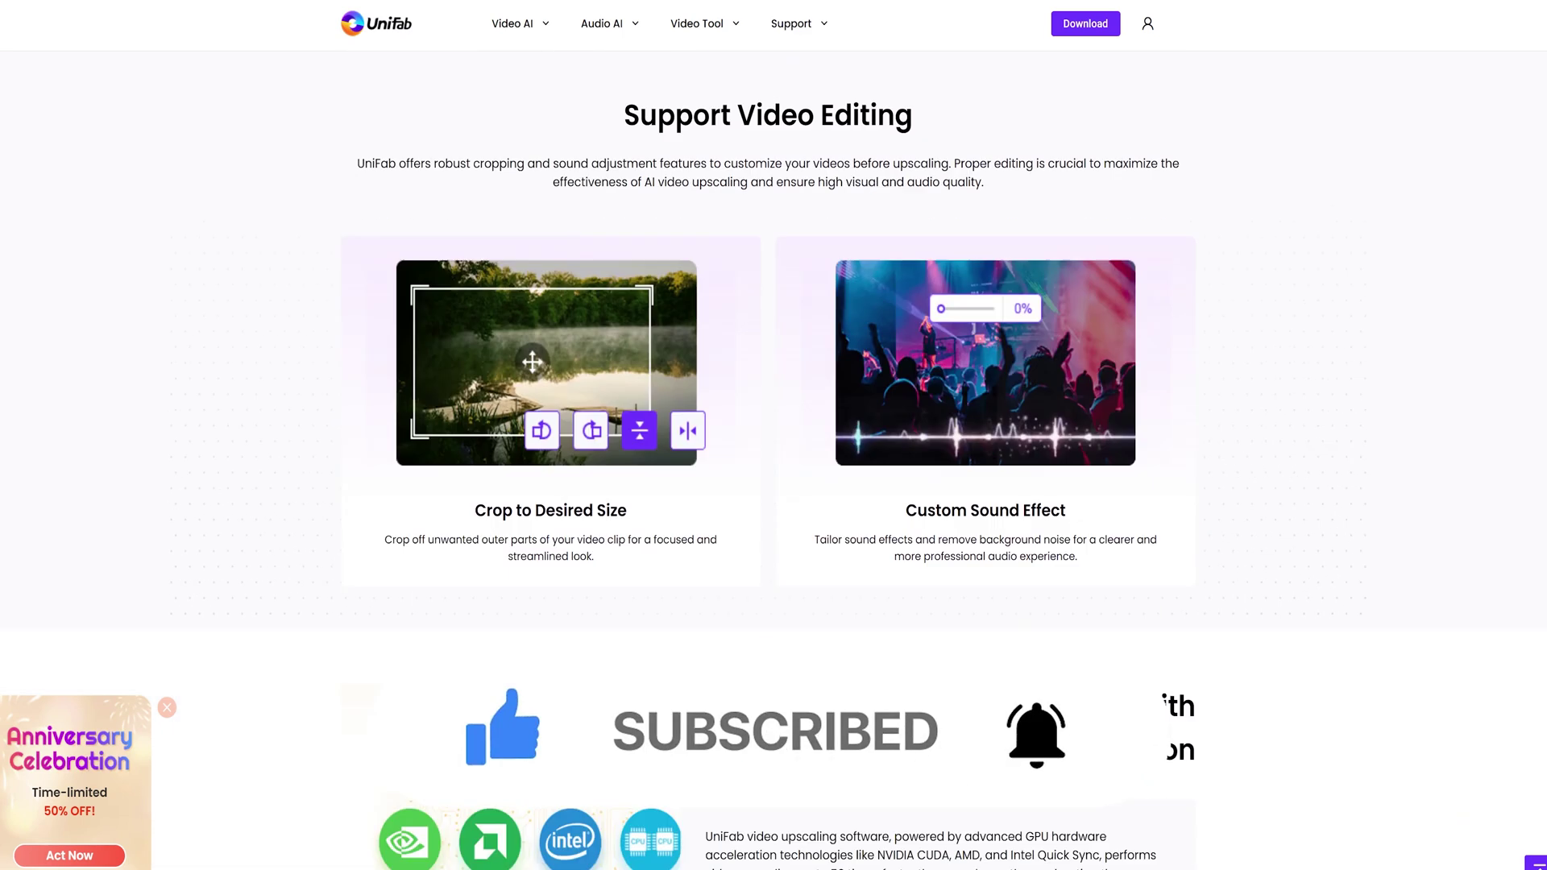